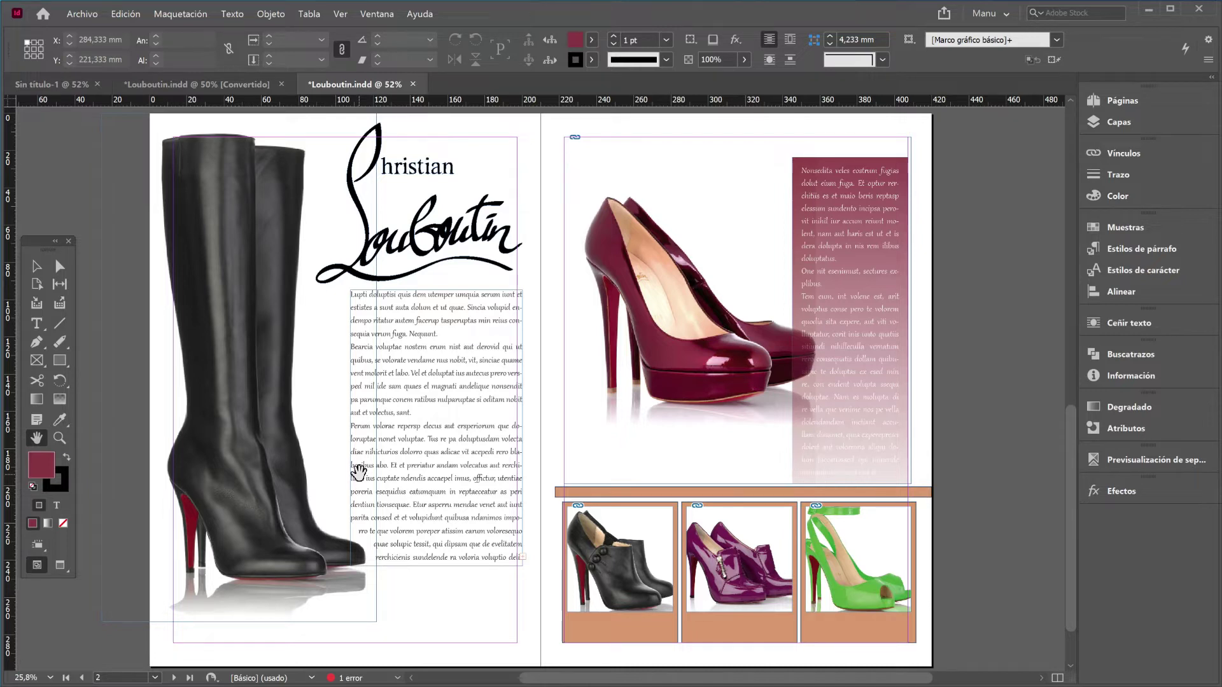
Display the Object Styles panel (Estilos de objeto) and move it clear of the page text.
left_click(381, 13)
mouse_move(464, 242)
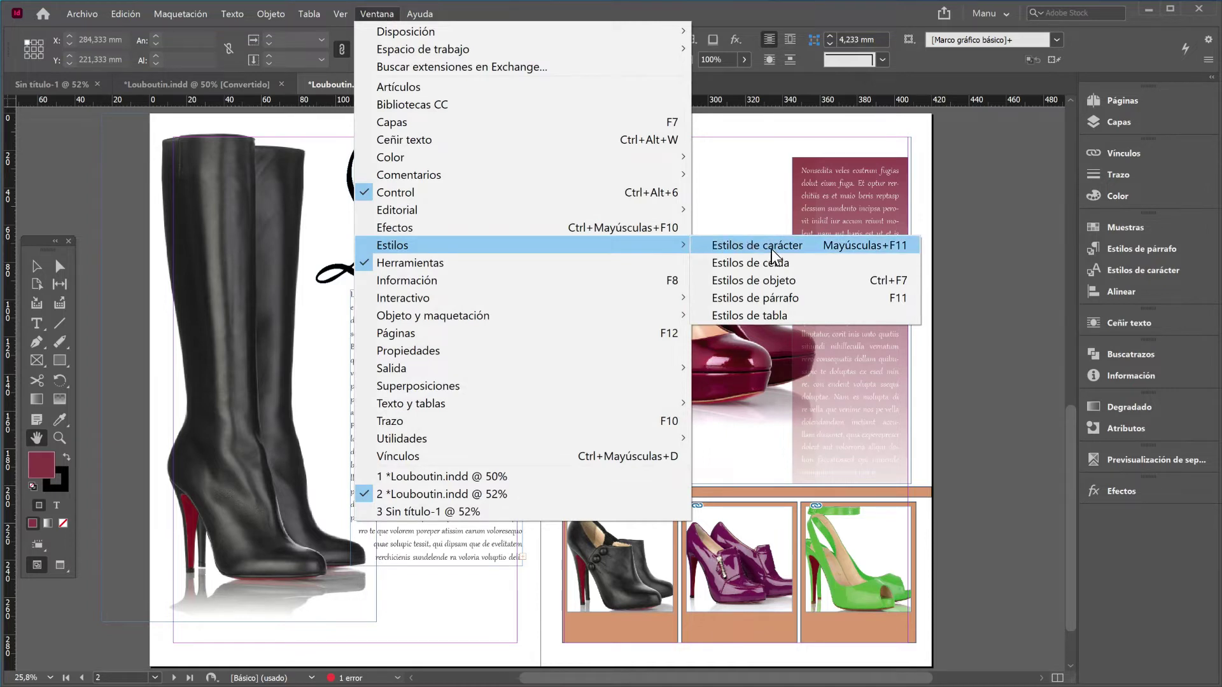
left_click(758, 279)
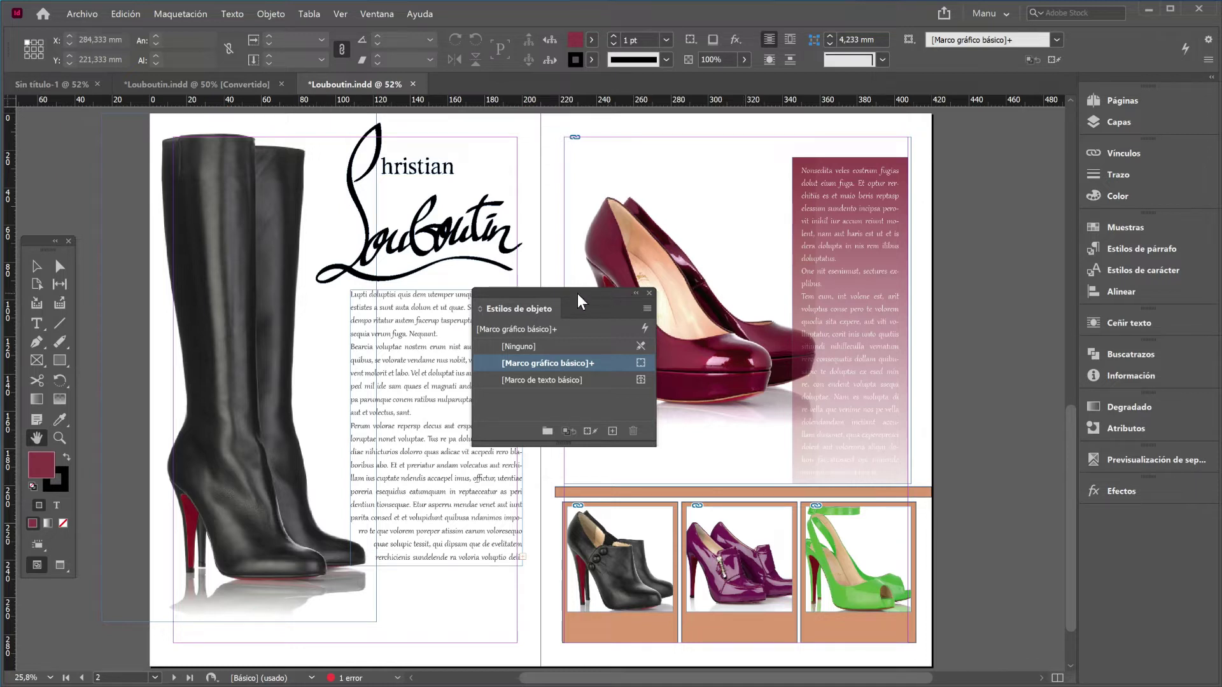
left_click_drag(563, 289, 953, 173)
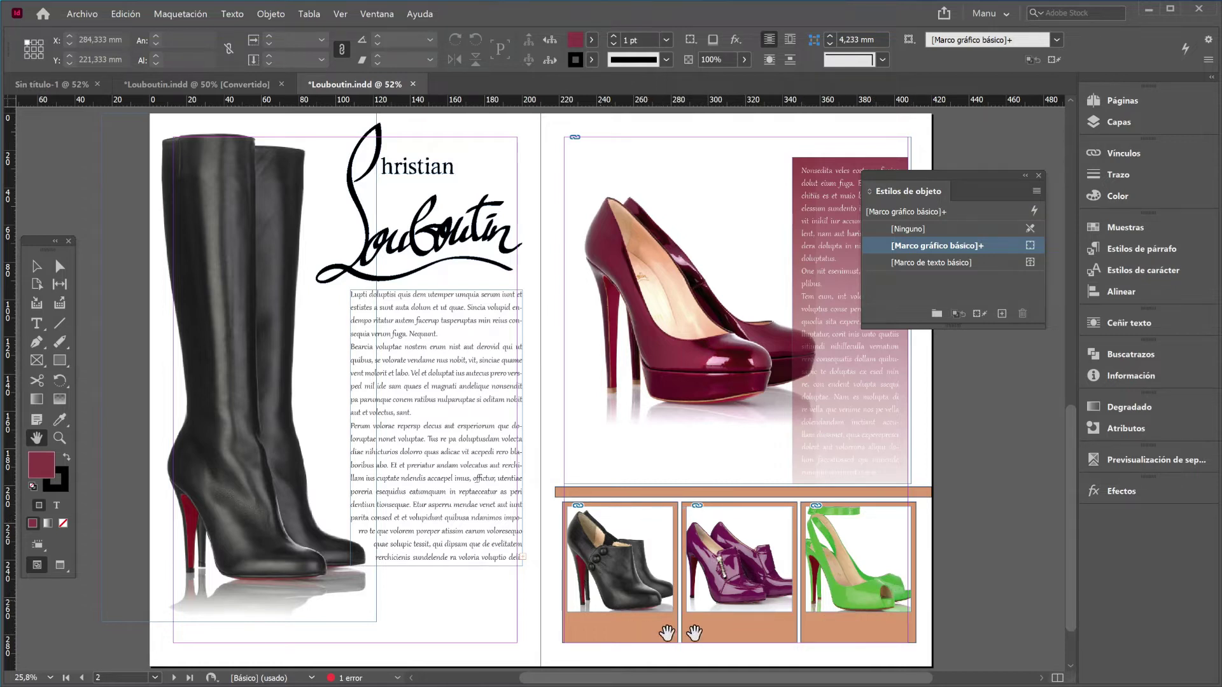
Give the orange bar above the three small shoe photos a dotted stroke (Con puntos) with a 3 pt weight.
left_click(36, 266)
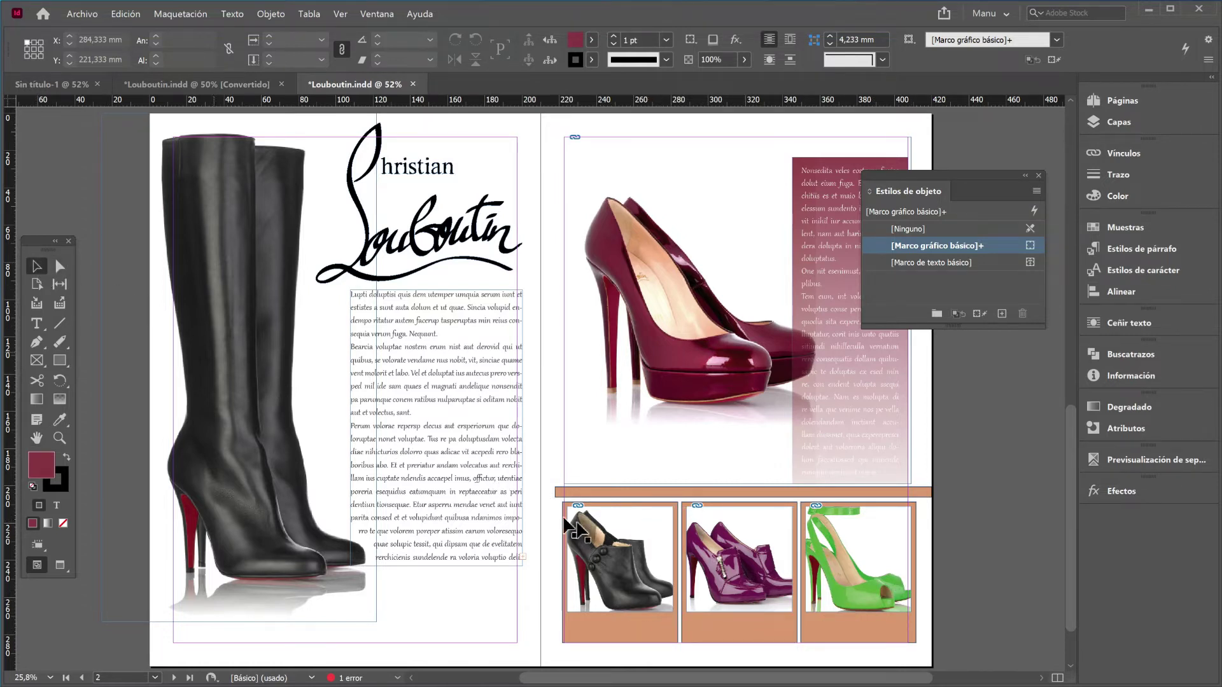
left_click(598, 493)
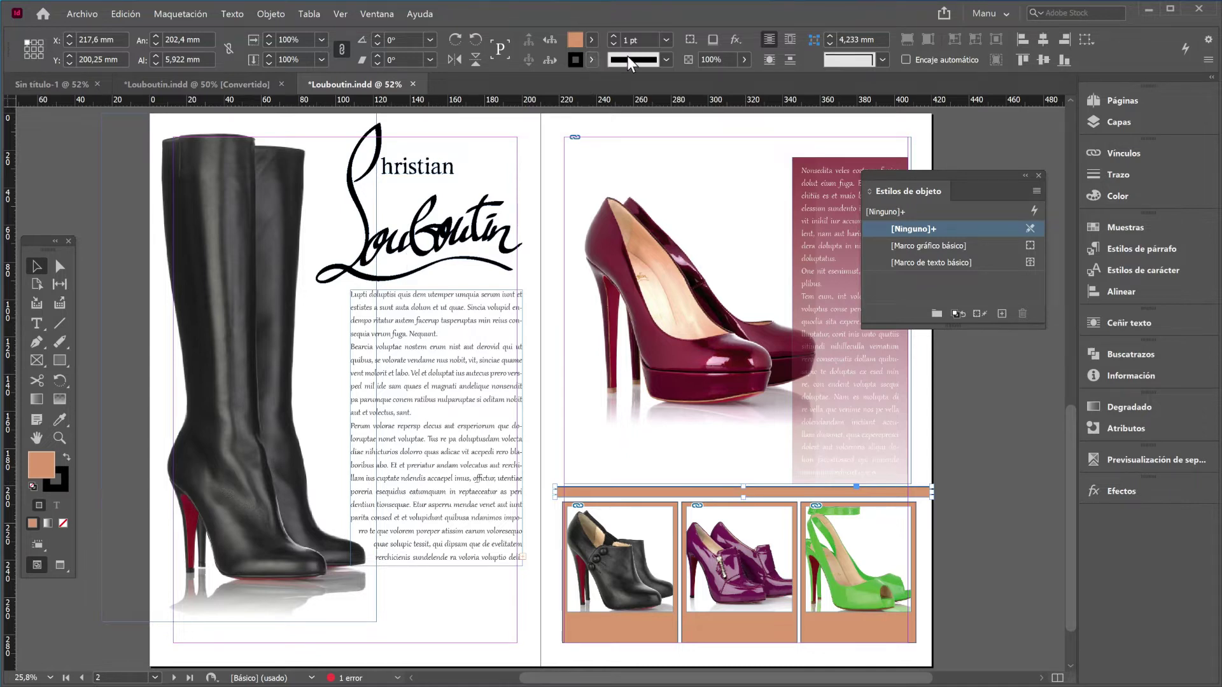
left_click(667, 59)
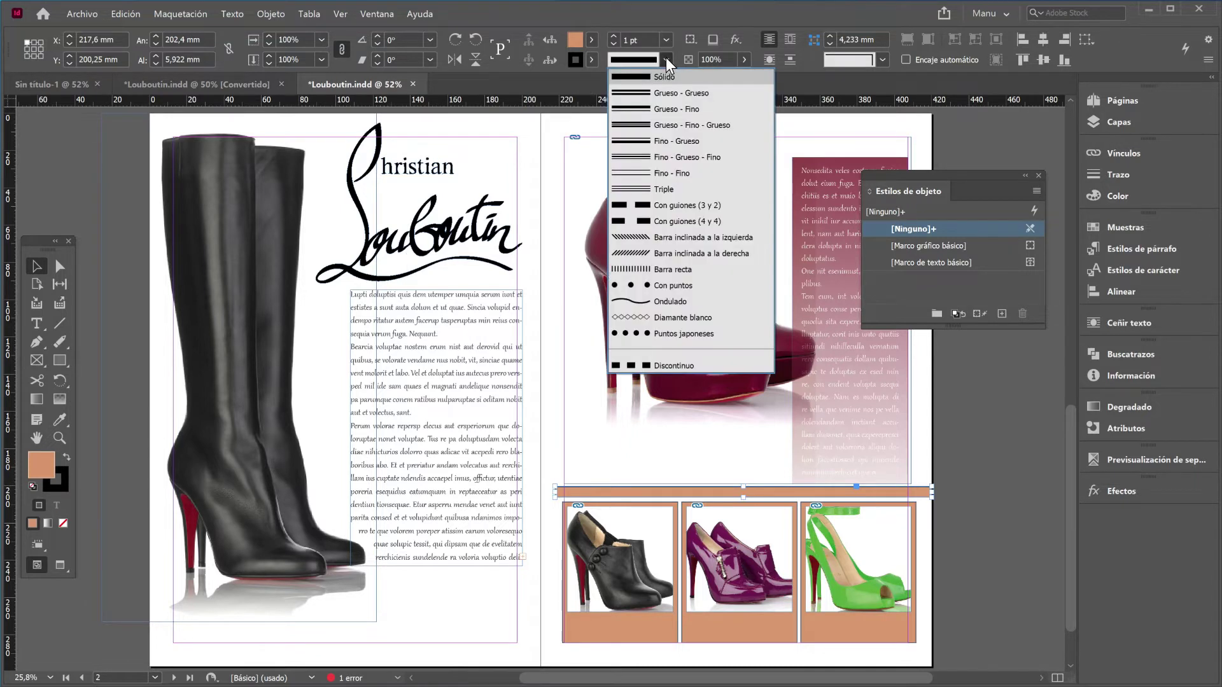
left_click(643, 285)
scroll(731, 559, "up", 2, "alt")
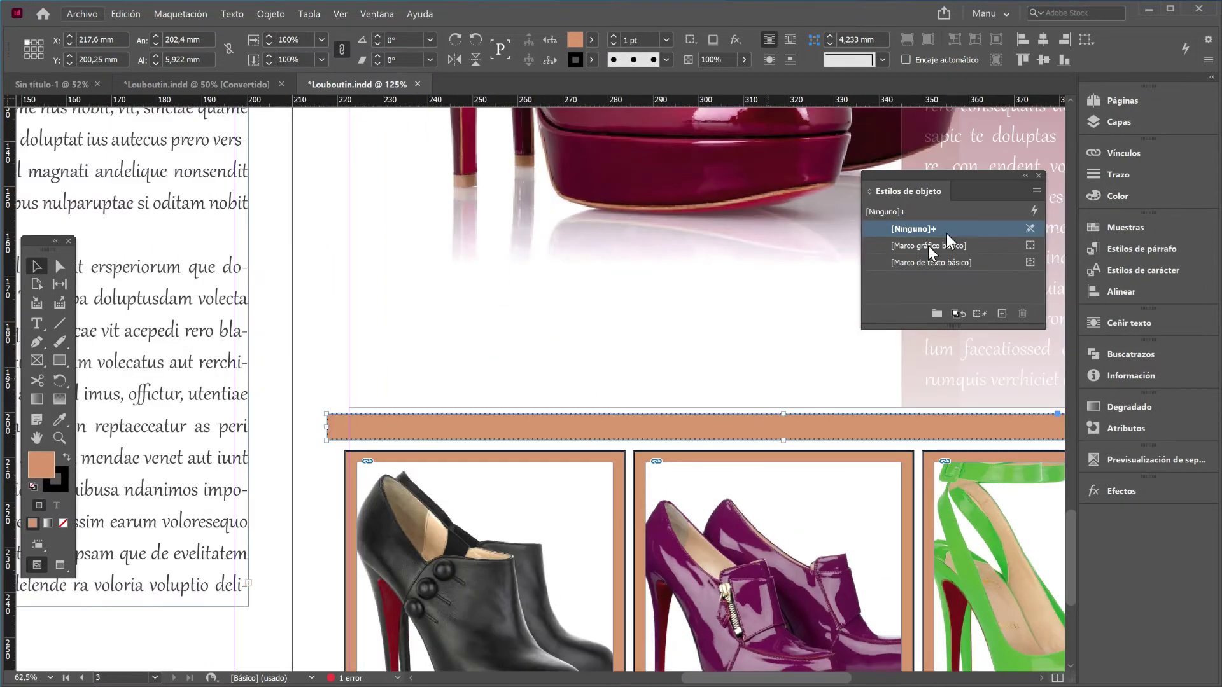
left_click(1130, 173)
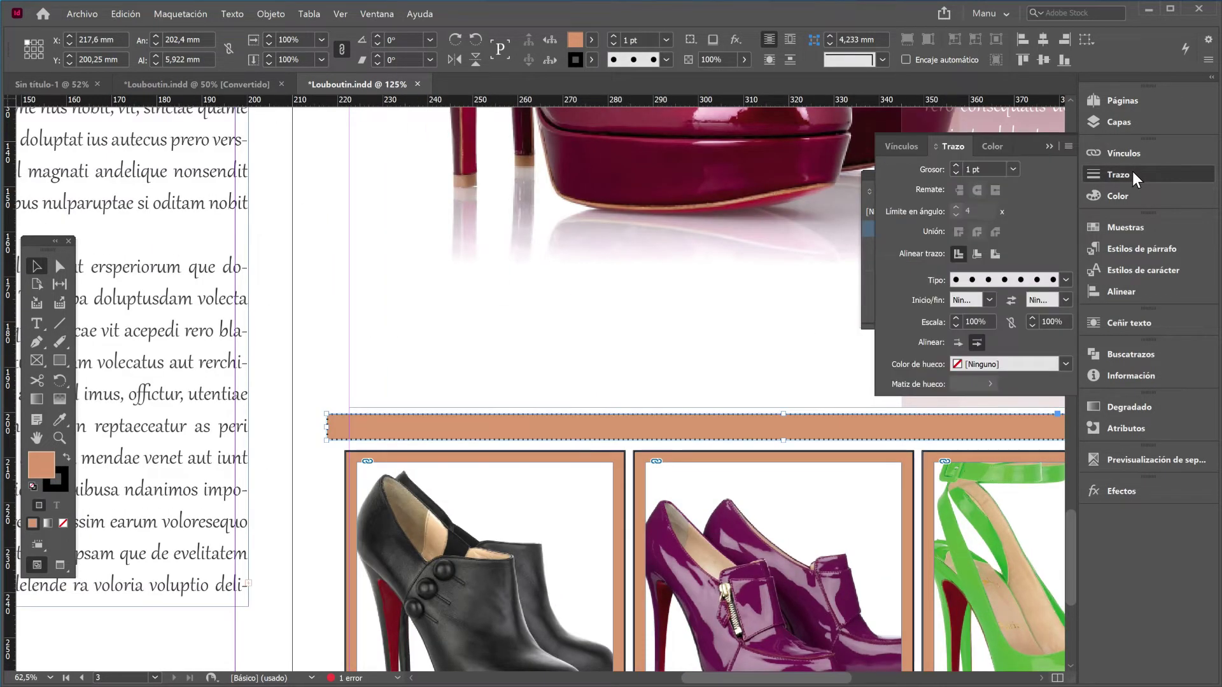
left_click(956, 165)
left_click(956, 166)
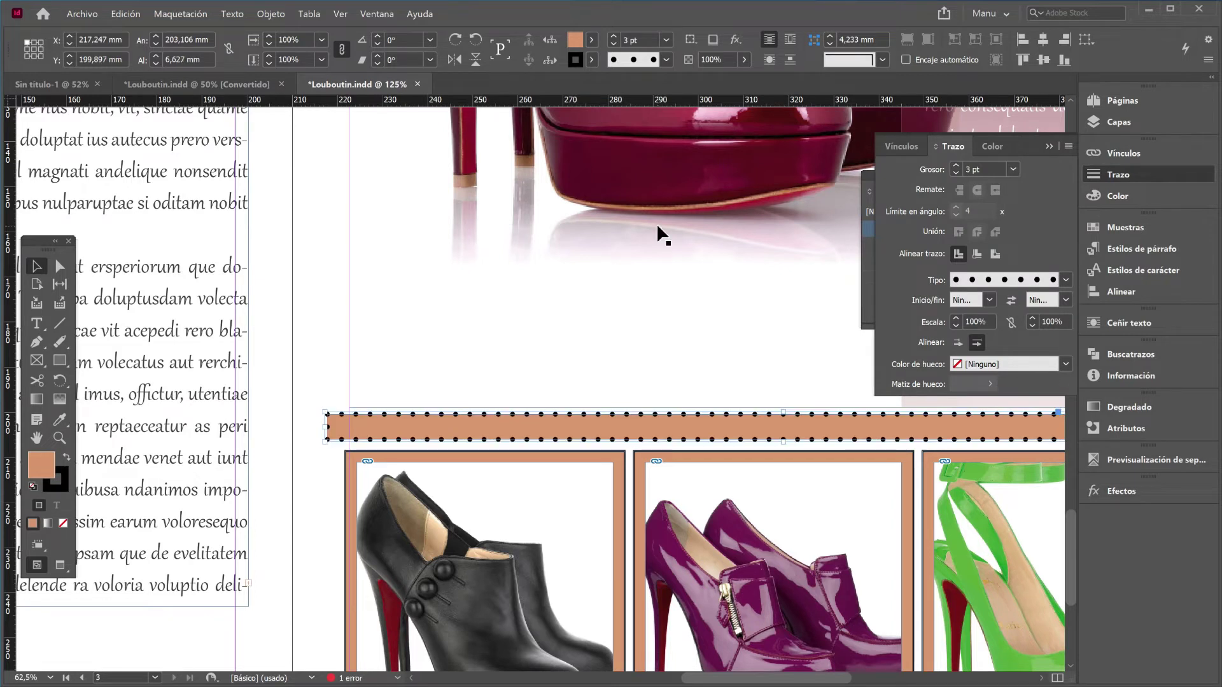
Colour the bar's dotted stroke burgundy with the Eyedropper, sampling the large high-heeled shoe.
left_click(63, 476)
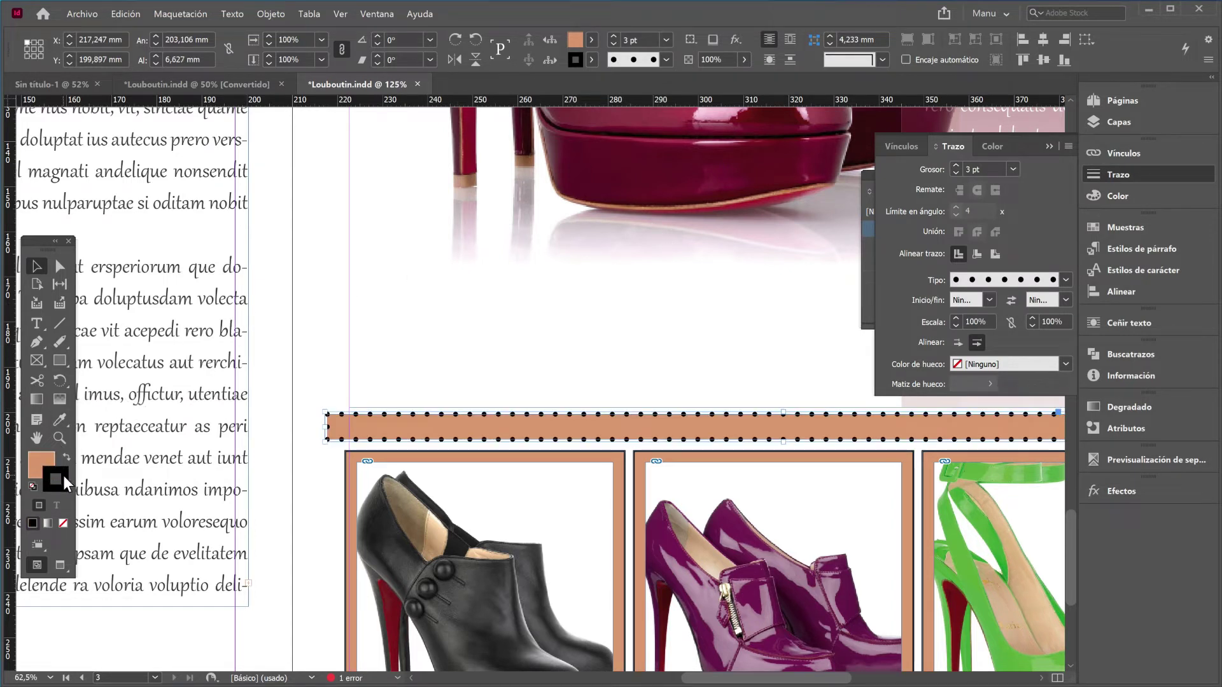
left_click(60, 419)
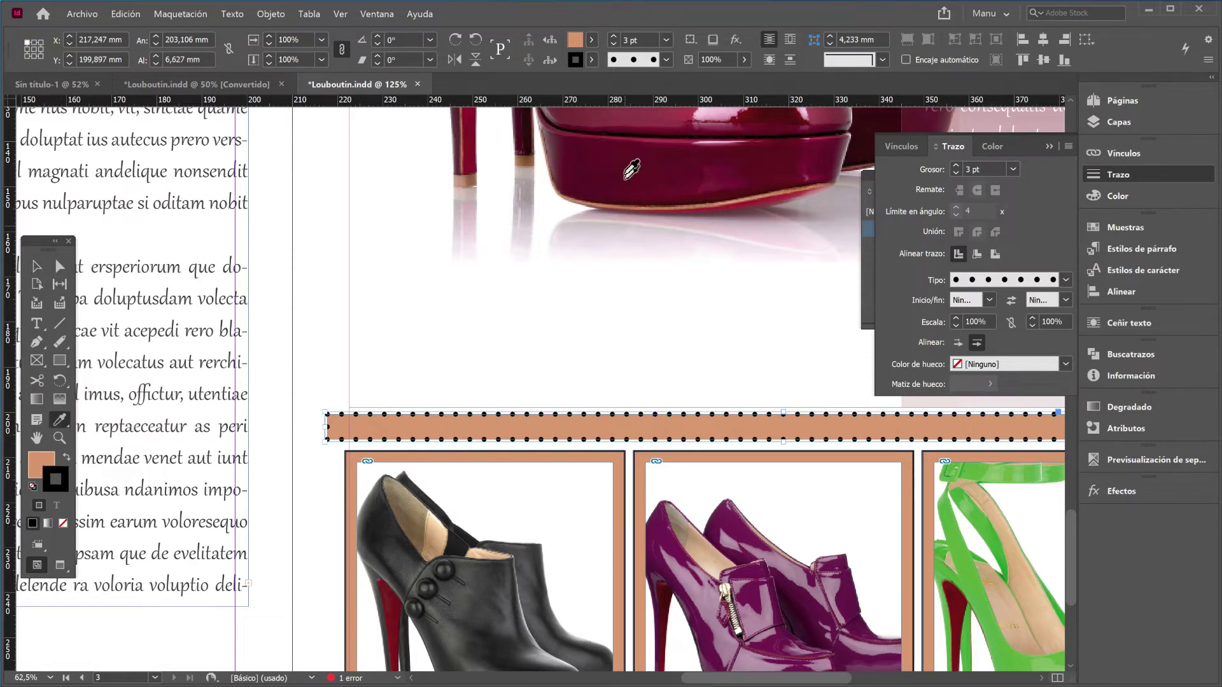
left_click(613, 157)
scroll(554, 388, "up", 3)
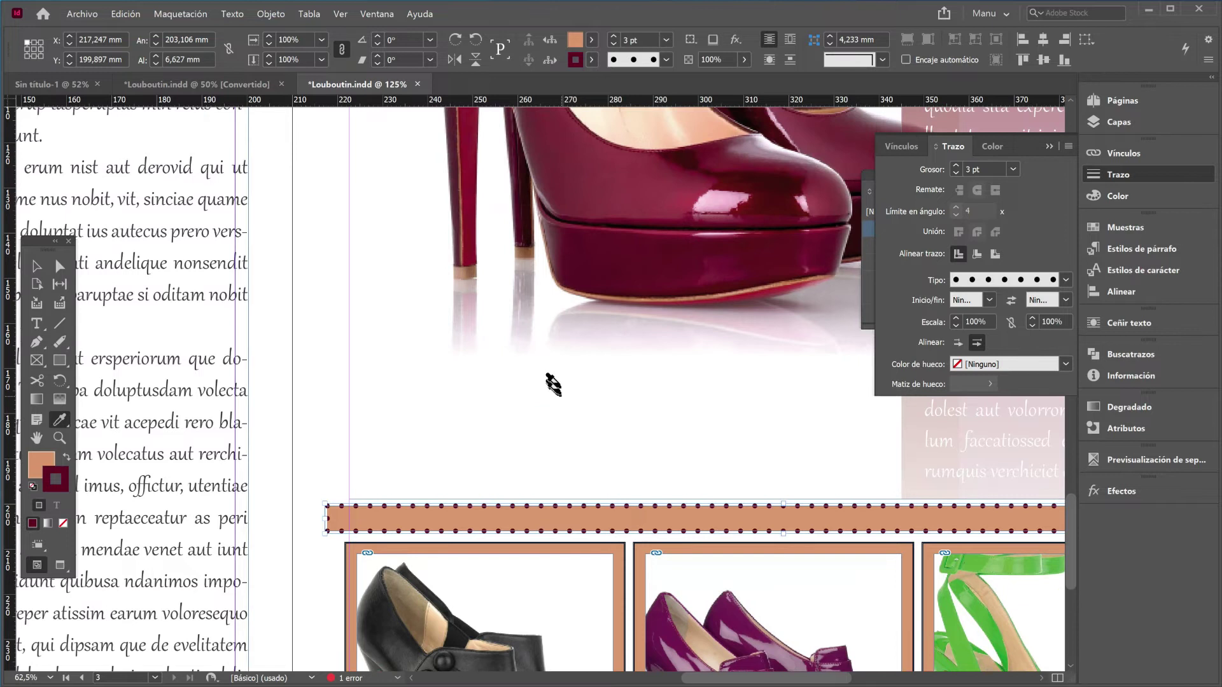
left_click(599, 180, "alt")
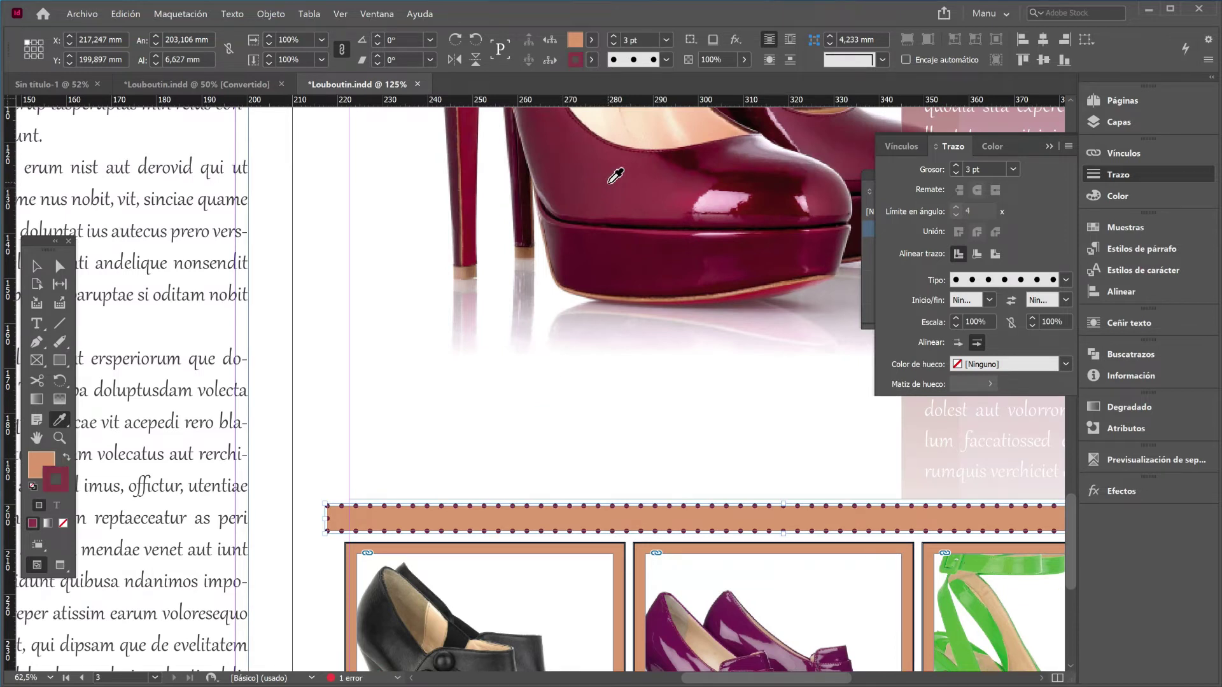
Remove the bar's fill and switch the document to Preview mode.
scroll(428, 414, "down", 2)
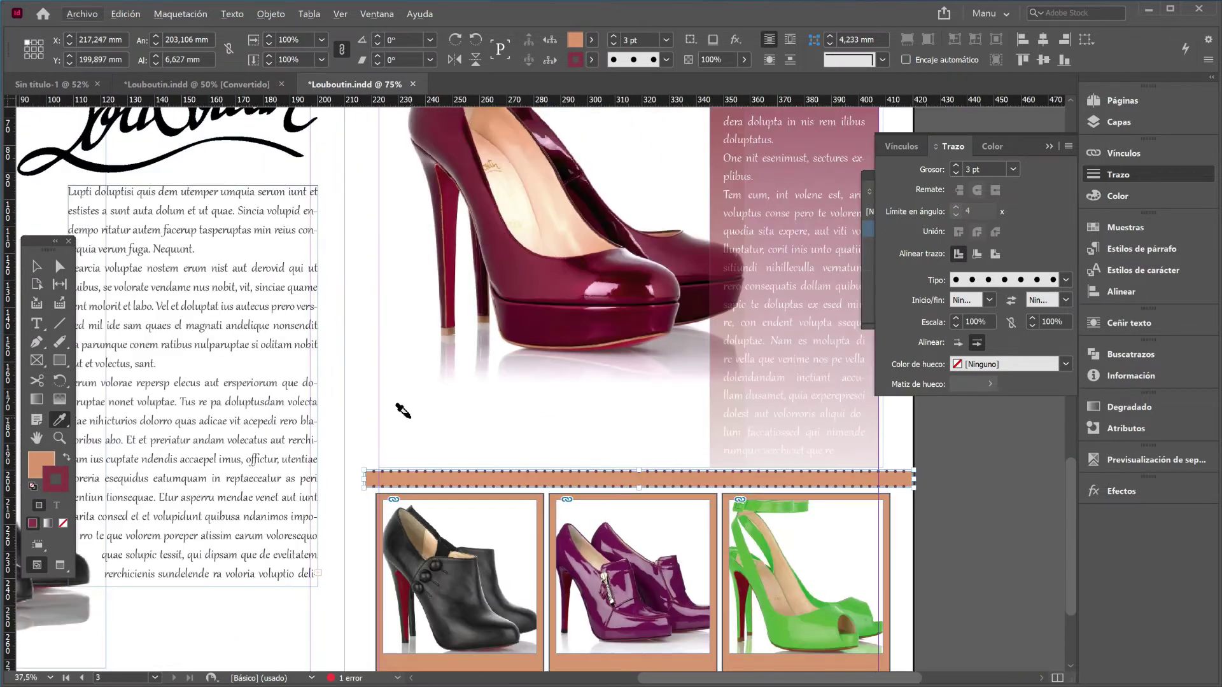
left_click(37, 461)
left_click(64, 525)
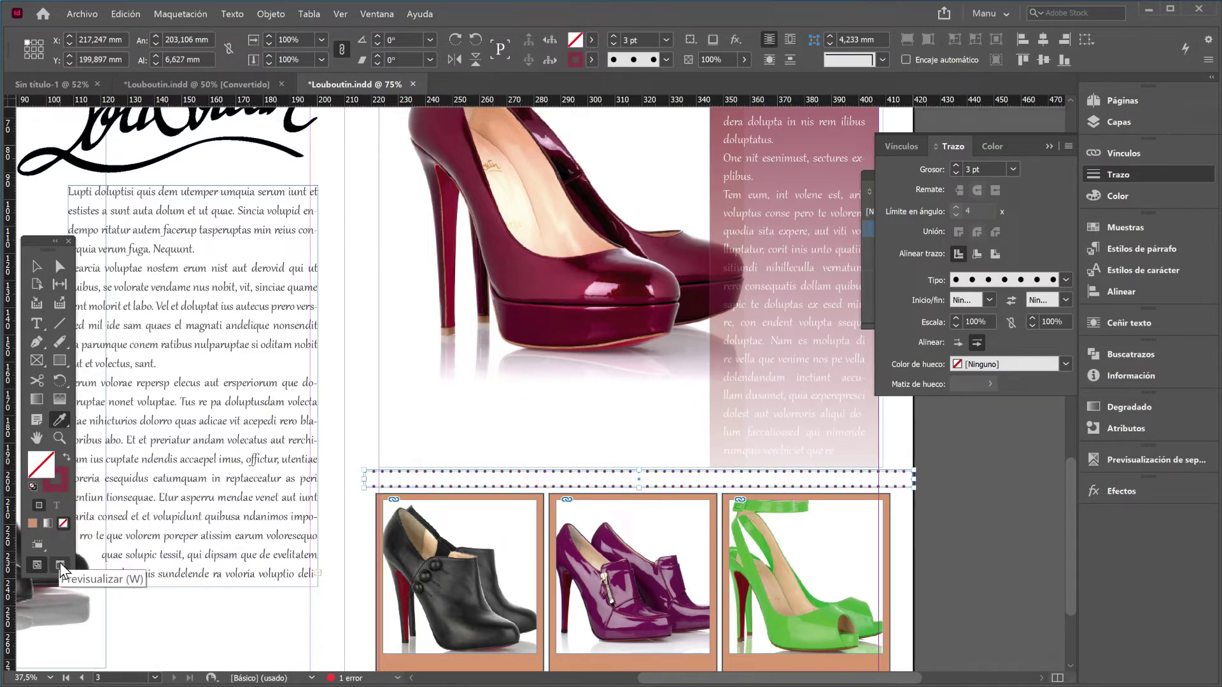
left_click(60, 563)
left_click(33, 266)
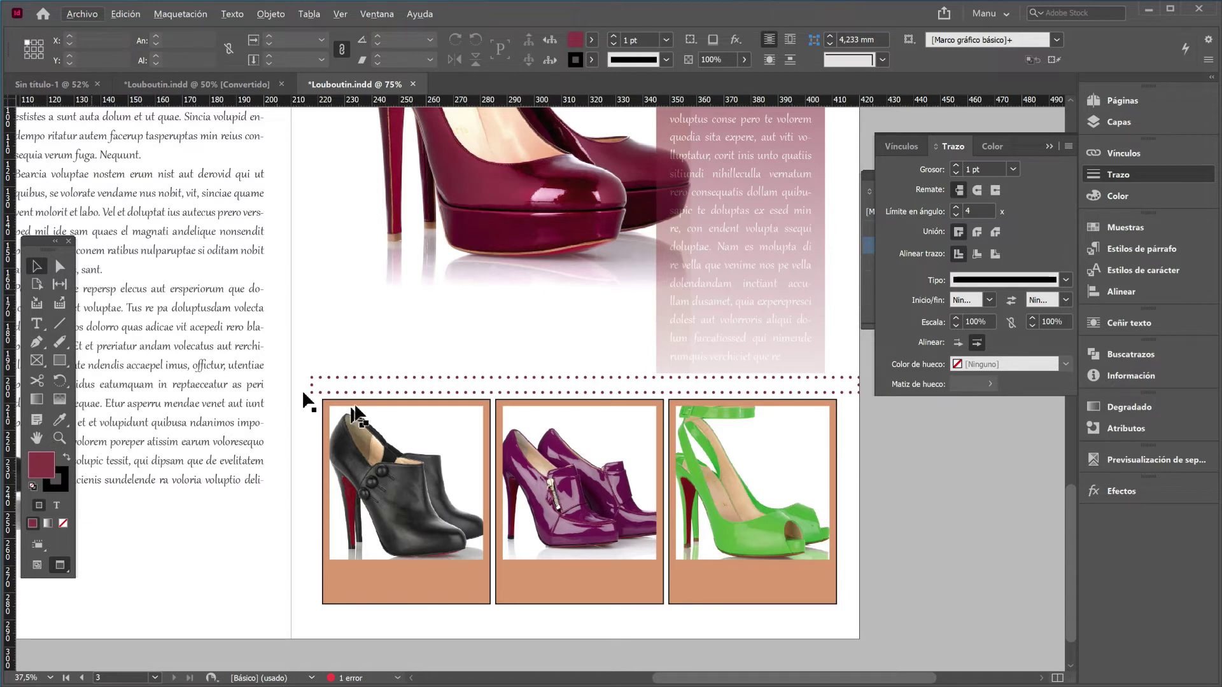
Fill the dotted bar with a pale peach sampled from the burgundy shoe's insole, and deselect it.
left_click(361, 383)
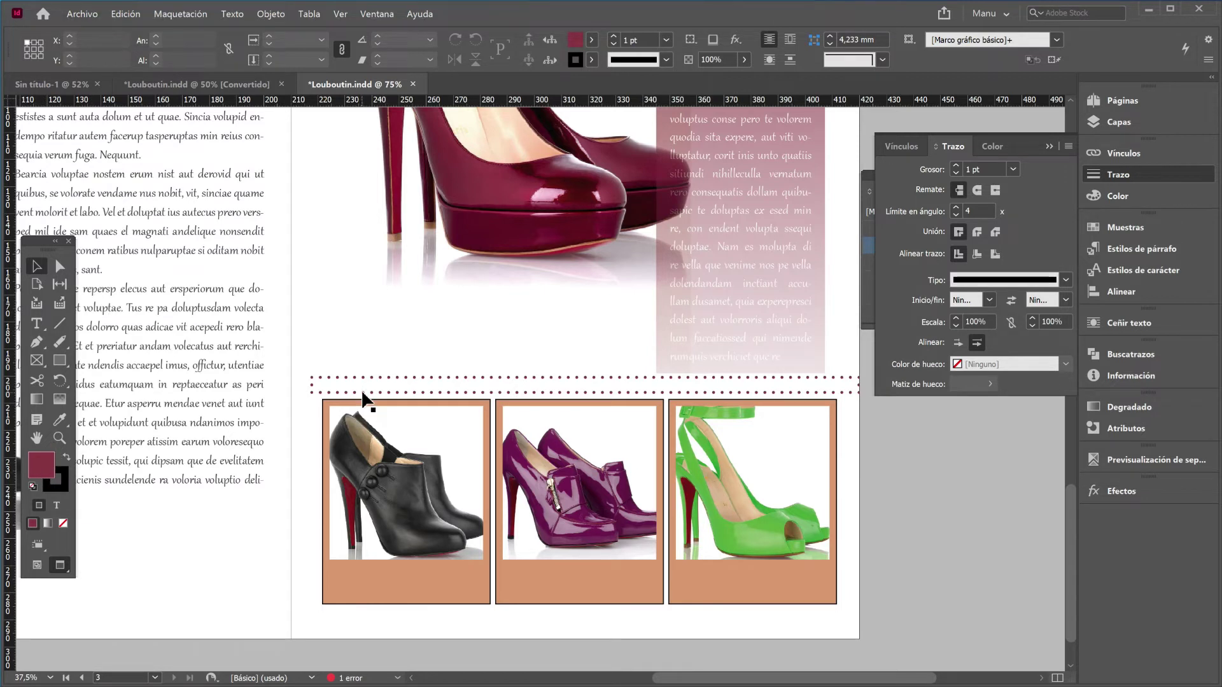
left_click(59, 420)
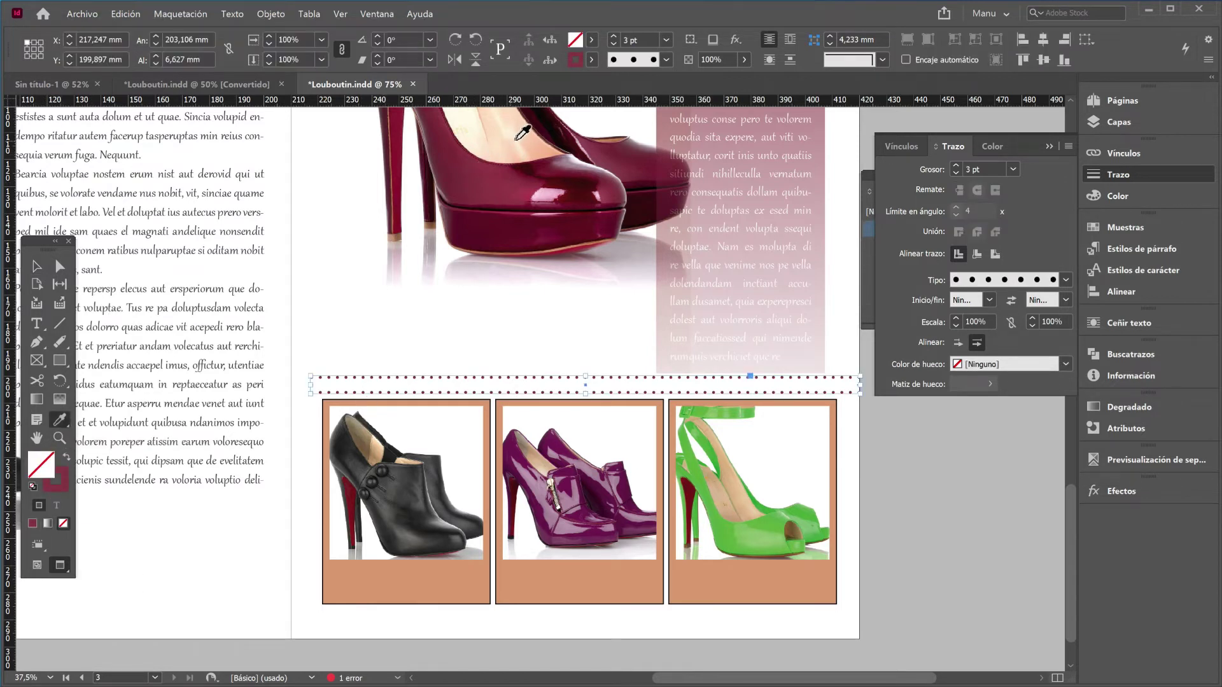
left_click(491, 131)
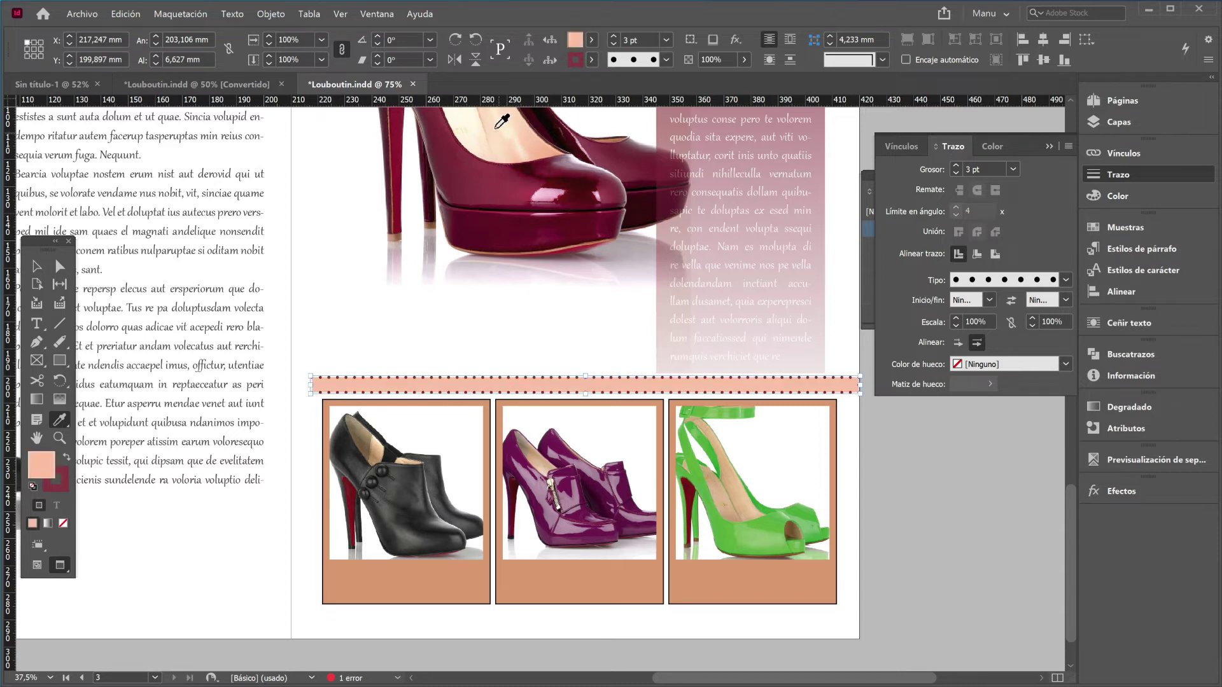
left_click(500, 123)
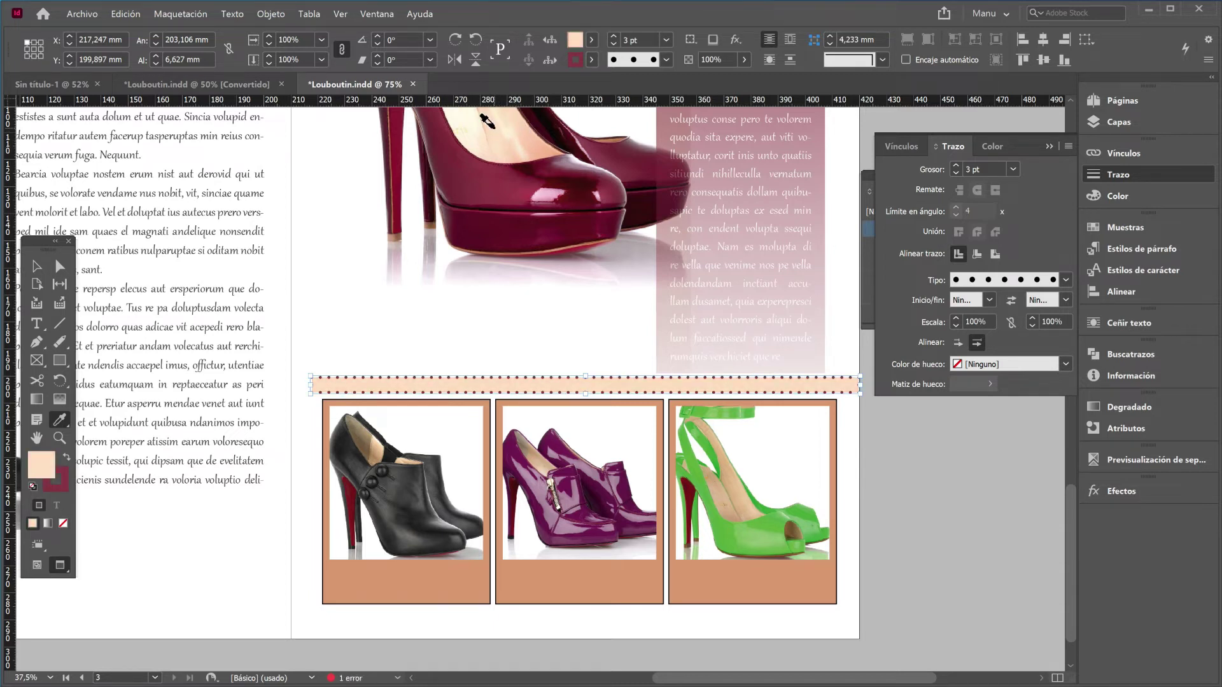
left_click(37, 266)
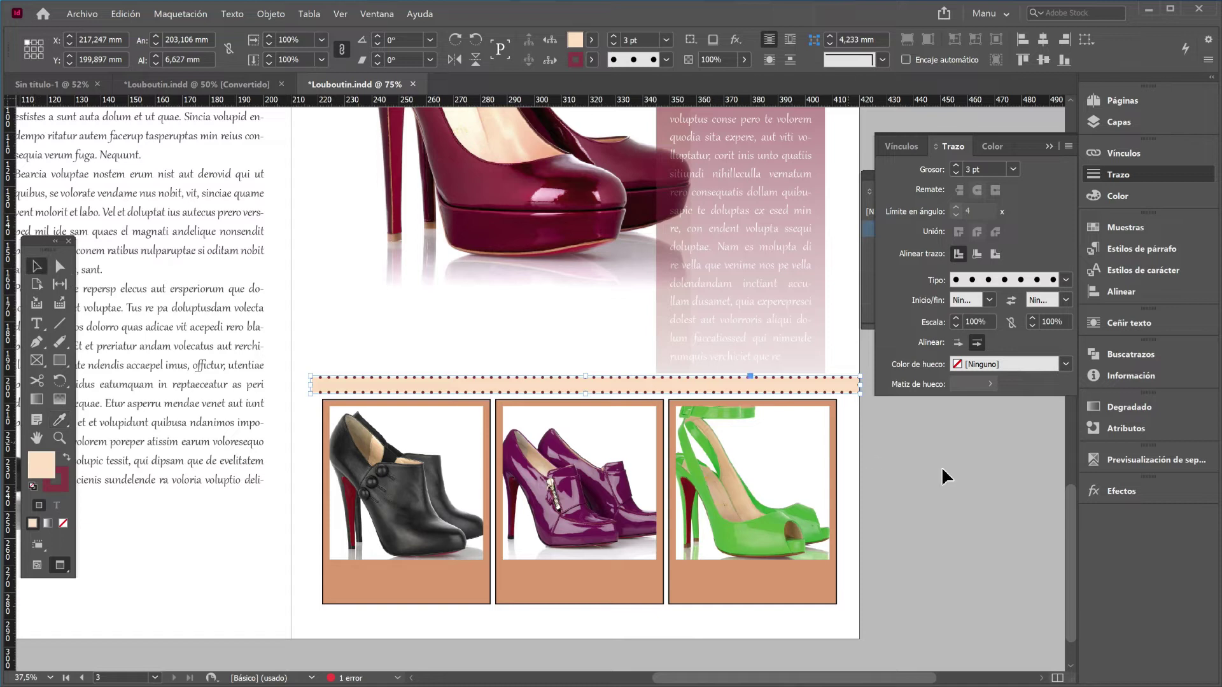
left_click(947, 476)
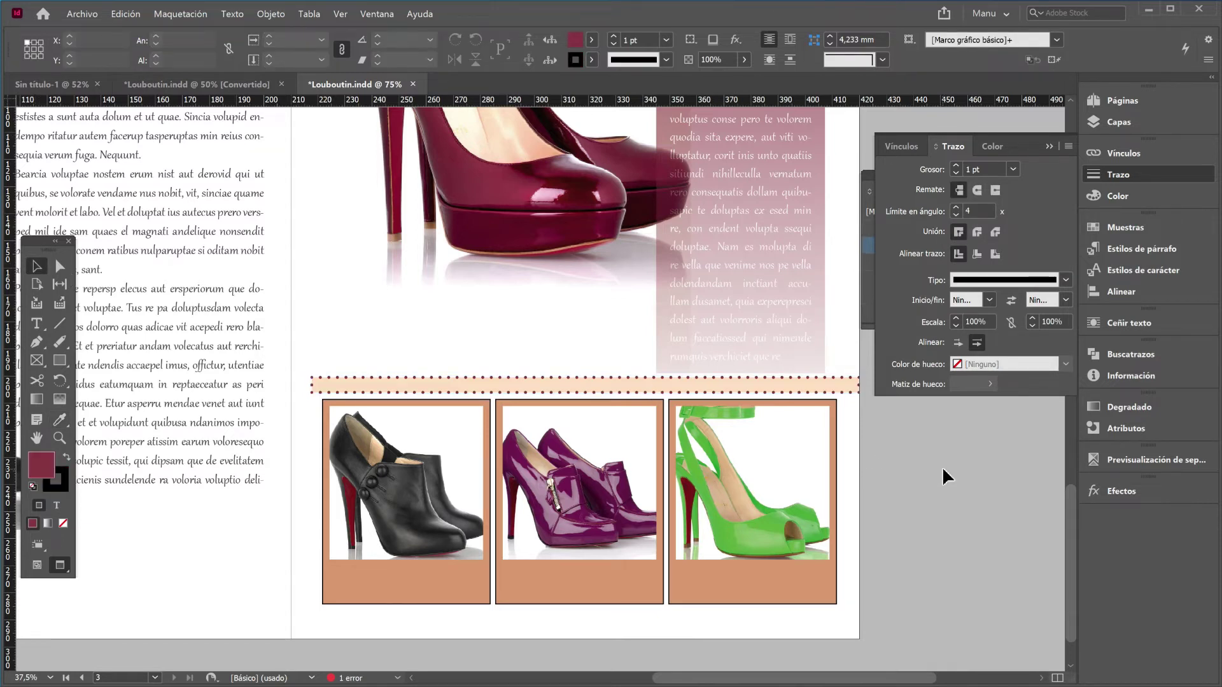
Close the stroke settings and create a new object style from the dotted peach bar.
key("ctrl+minus")
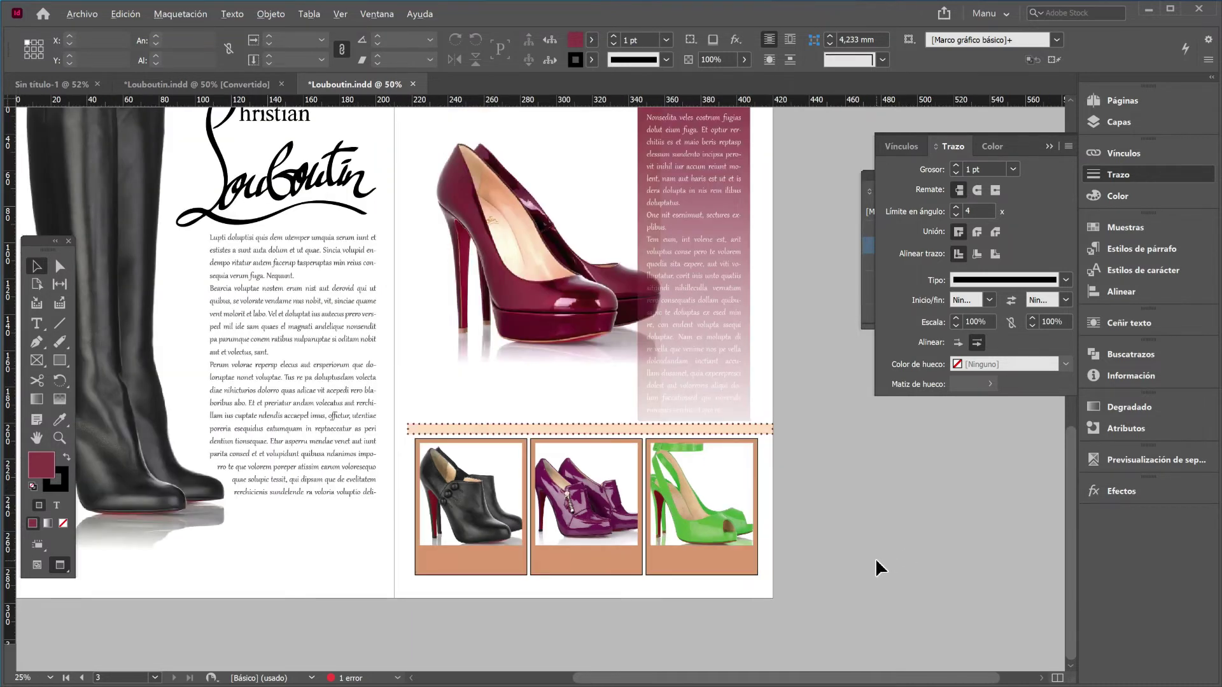
key("F10")
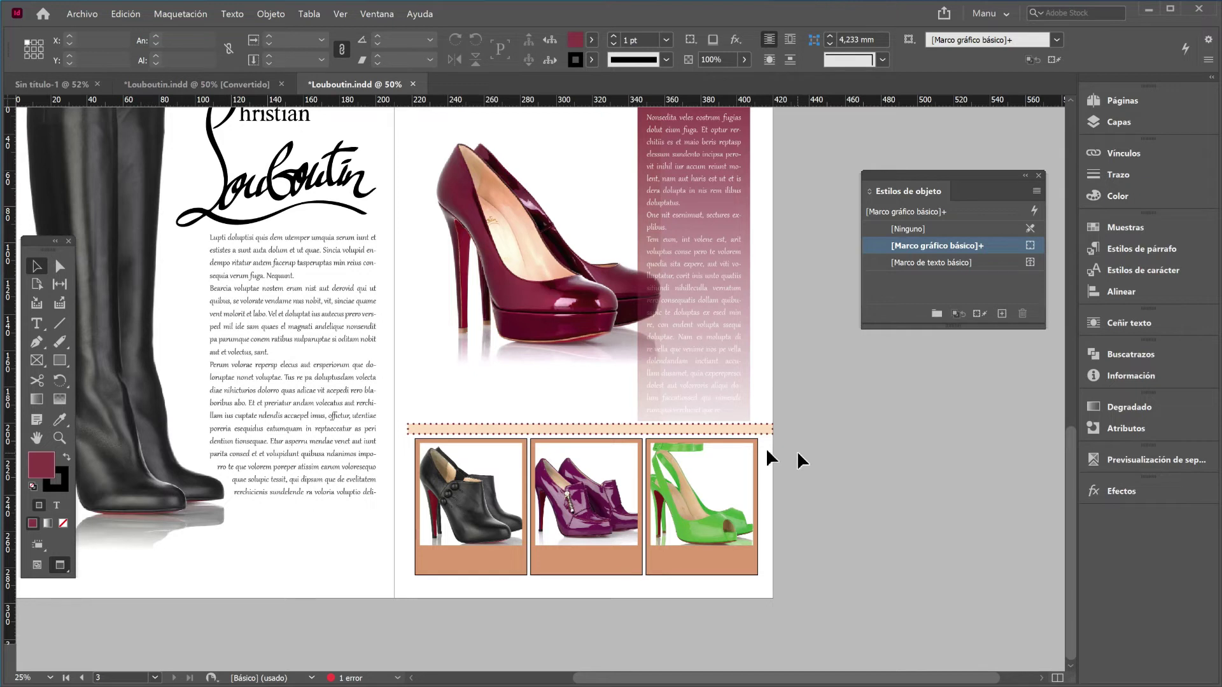
left_click(519, 429)
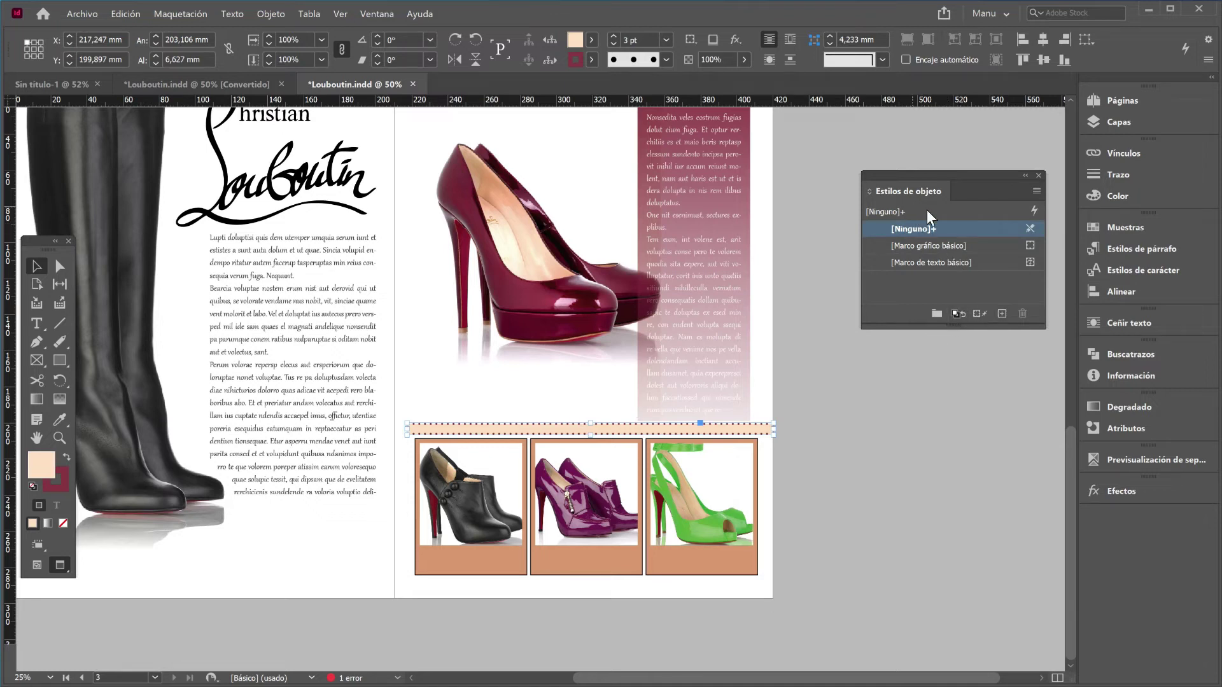
left_click(1002, 314)
Open the new object style's options, turn on the preview, and look through its basic attribute categories.
left_click(969, 279)
right_click(970, 279)
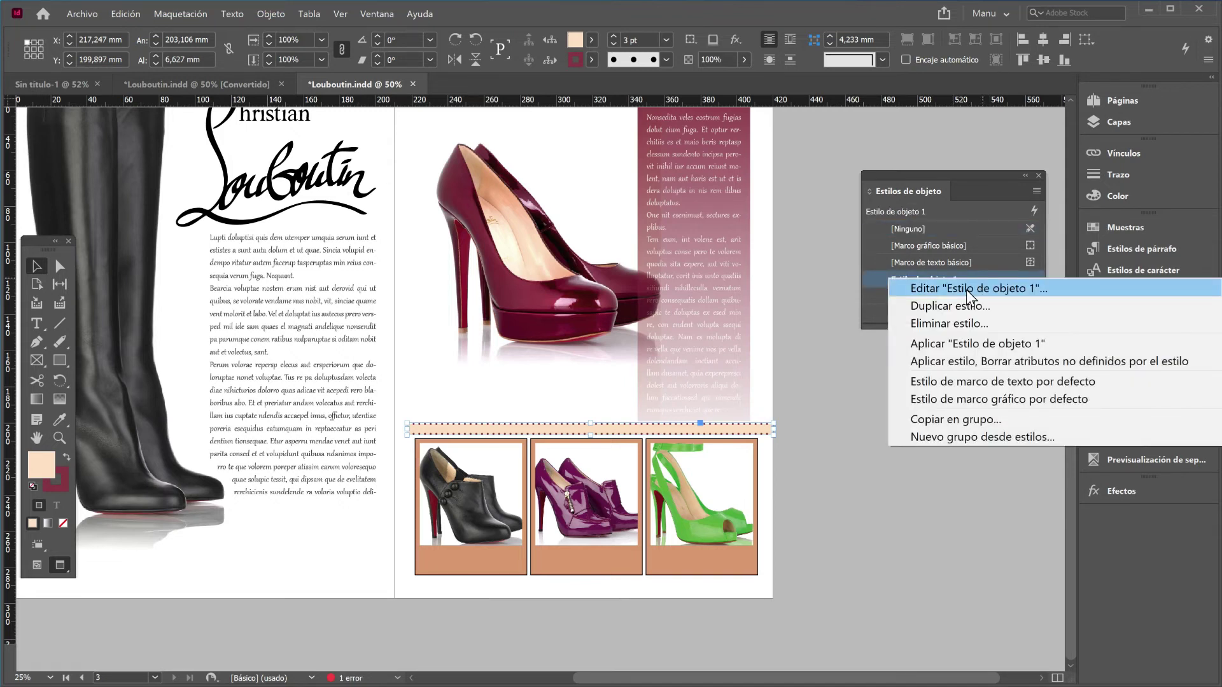
left_click(966, 289)
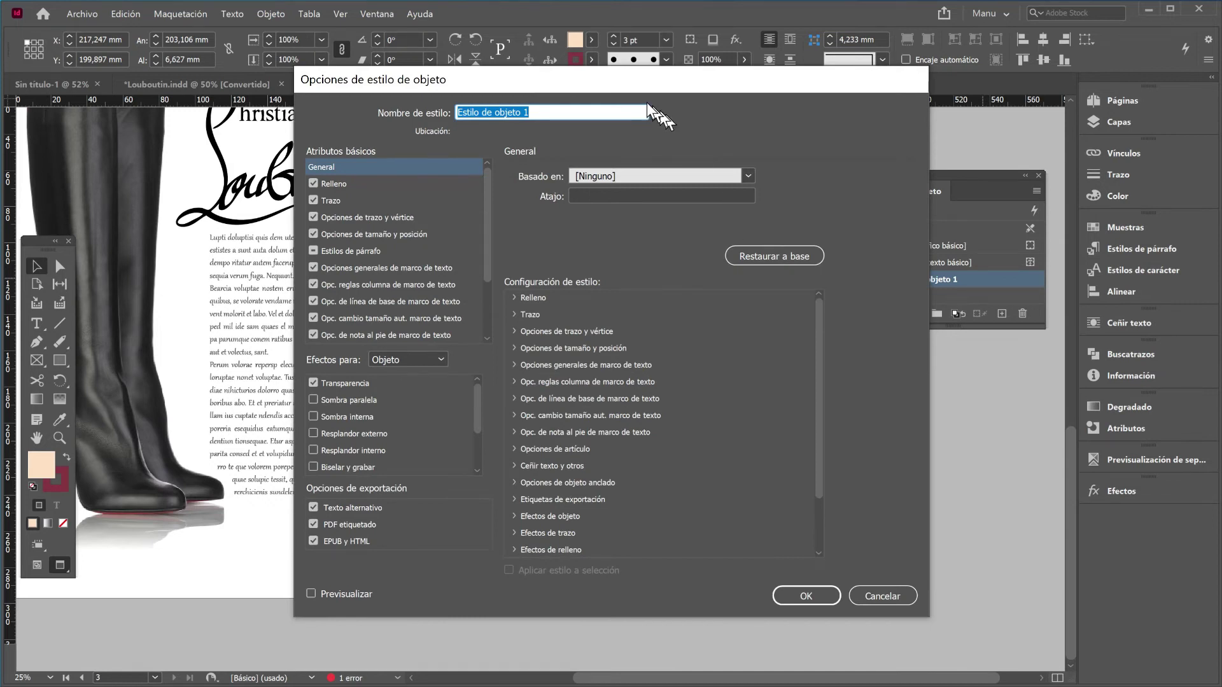
left_click_drag(522, 79, 786, 98)
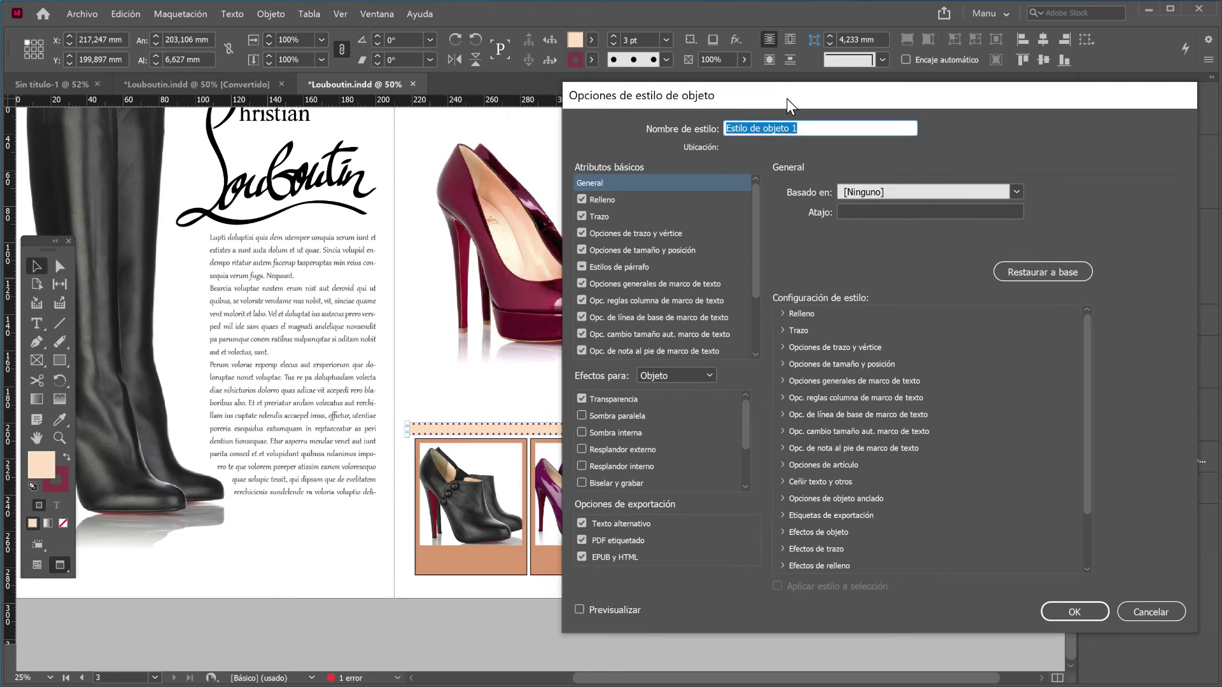
left_click(579, 609)
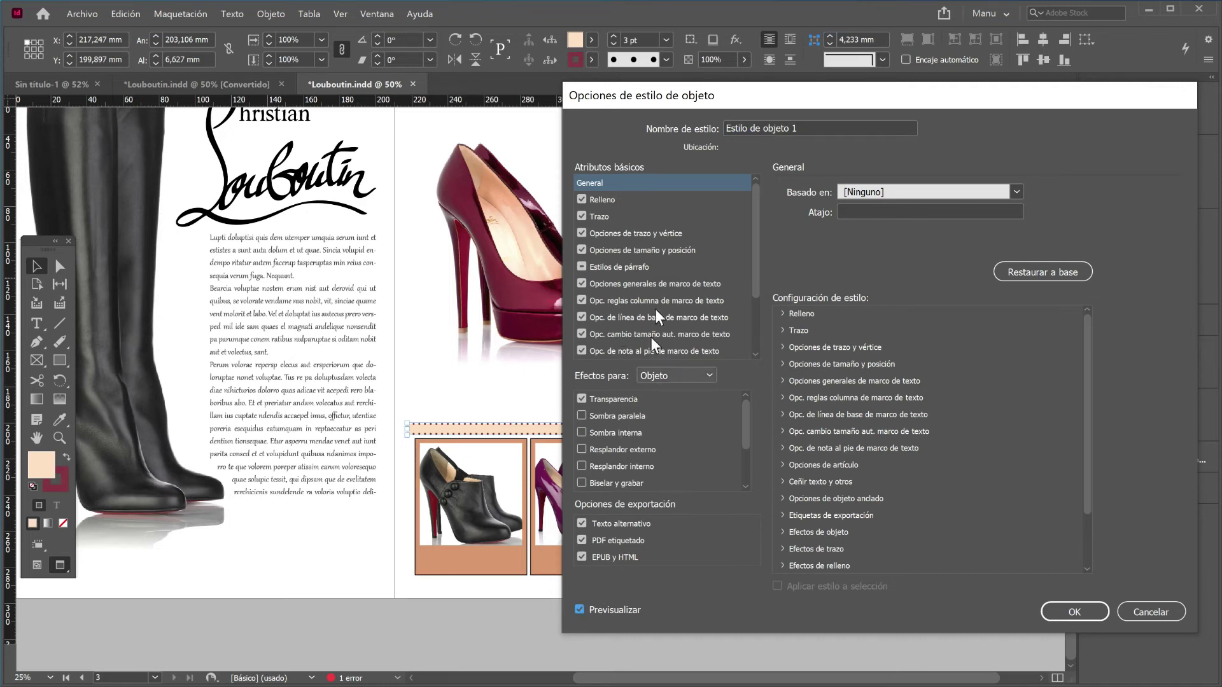
scroll(672, 194, "down", 4)
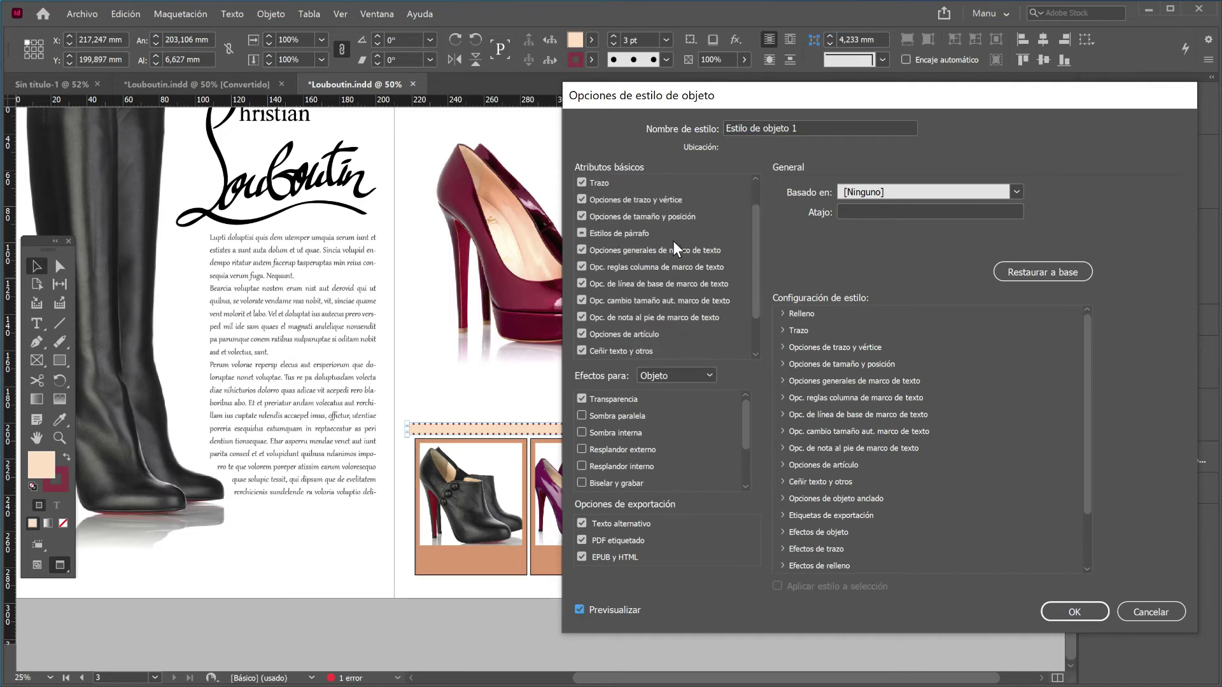
scroll(663, 231, "down", 1)
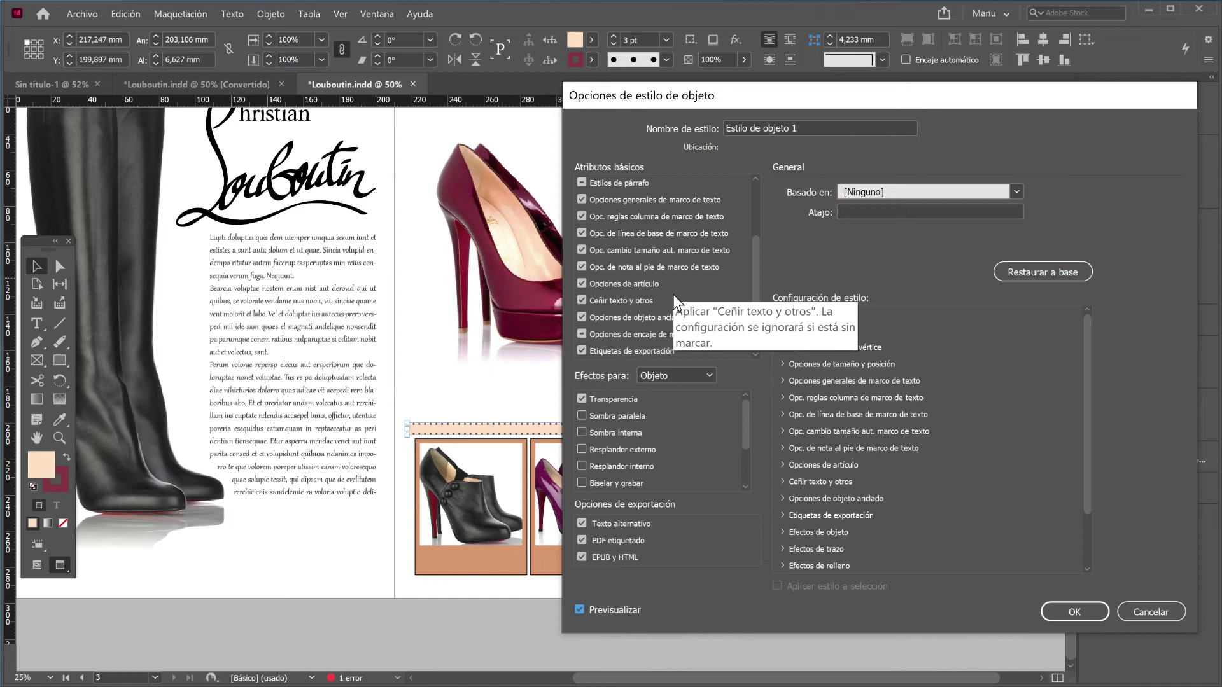
scroll(681, 286, "up", 5)
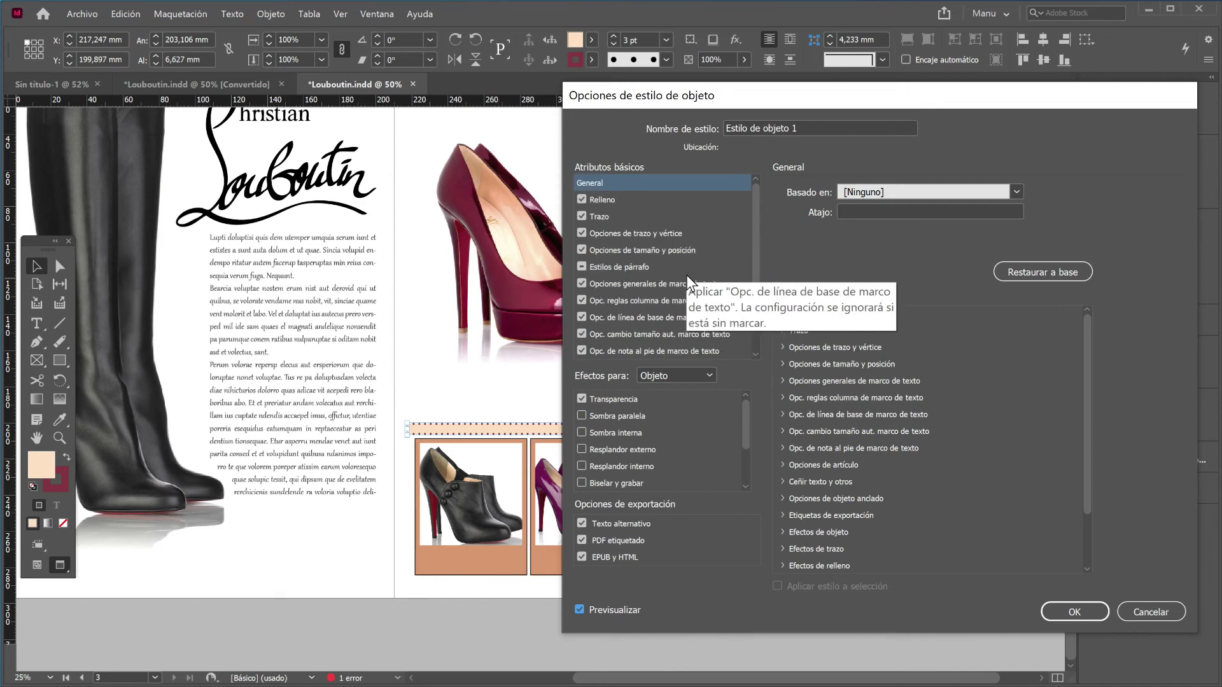
Rename the new object style as "punteado" and save its options.
left_click(808, 127)
triple_click(784, 128)
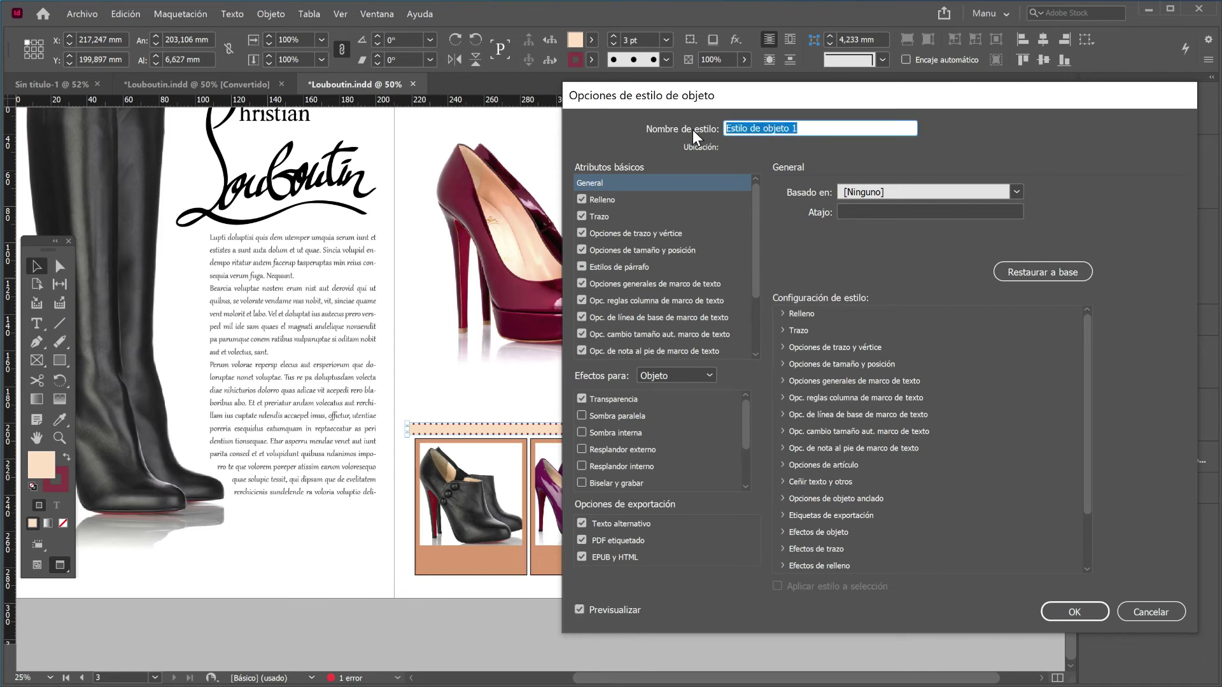
type("punteado")
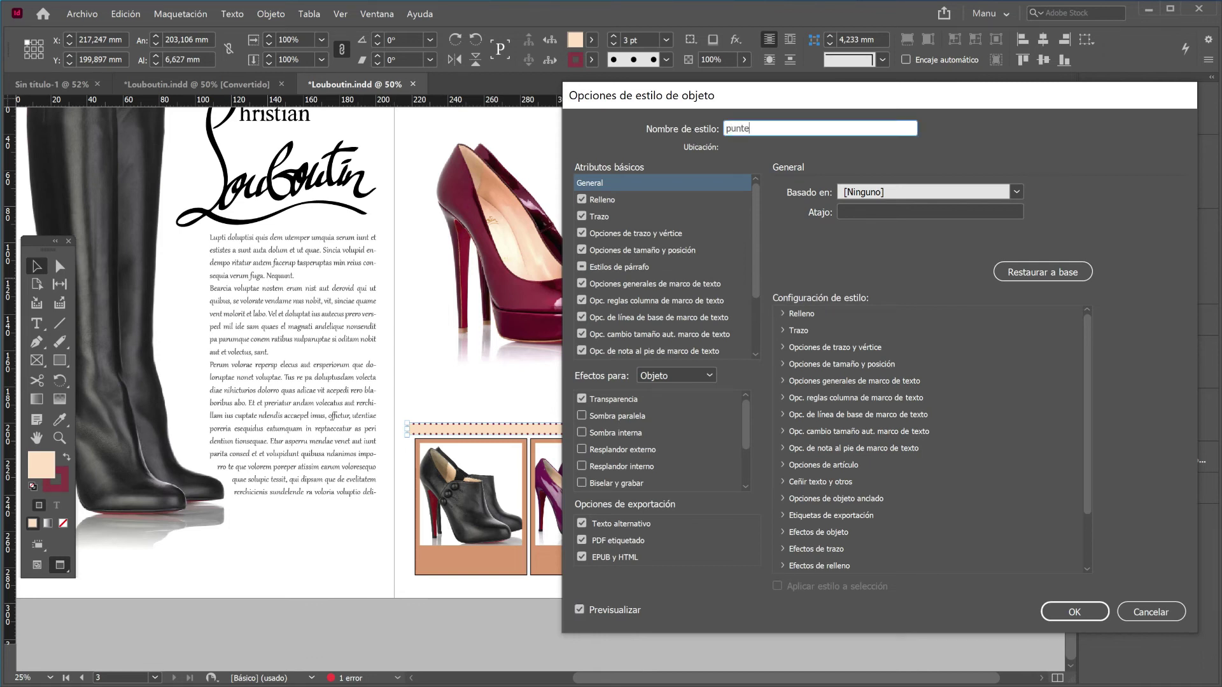
left_click(1074, 612)
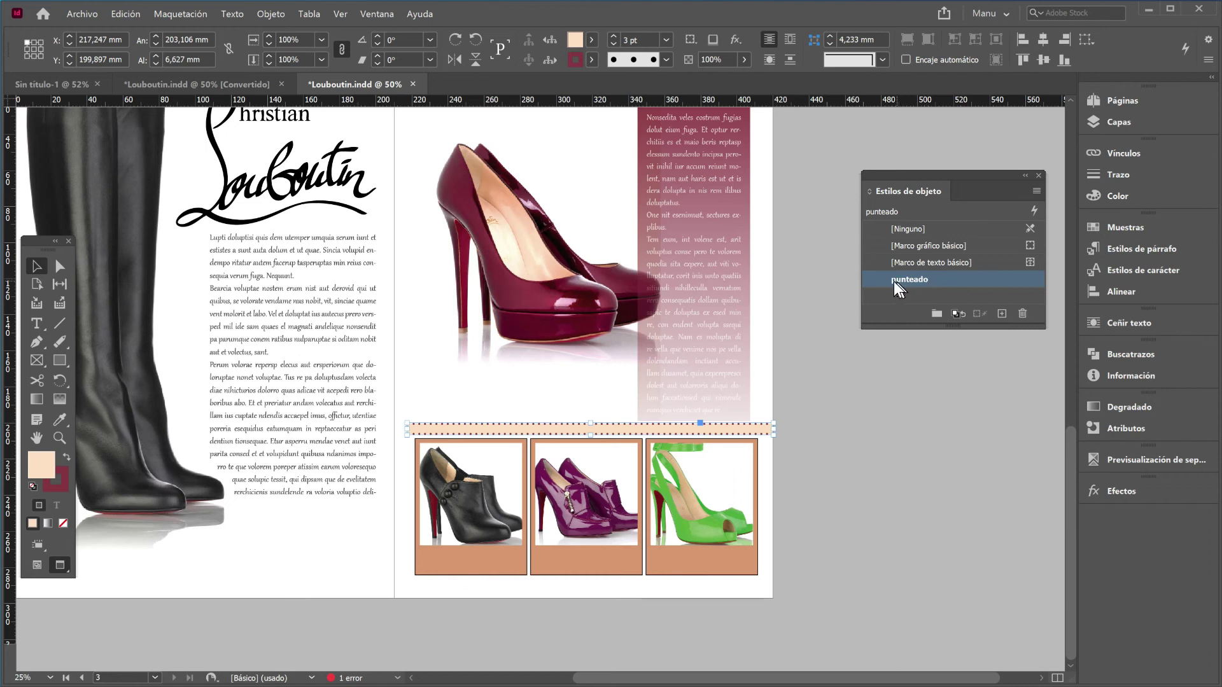
Apply the punteado object style to each of the black, purple and green shoe frames below the dotted bar, and deselect them.
left_click(455, 564)
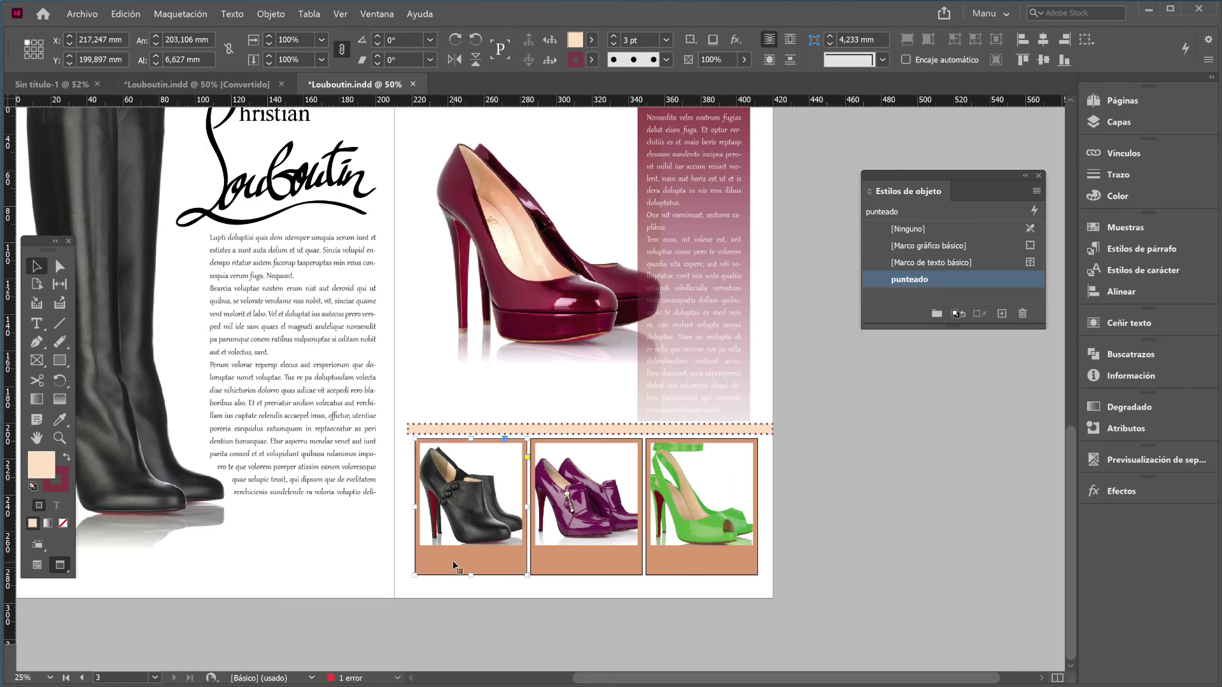
left_click(958, 279)
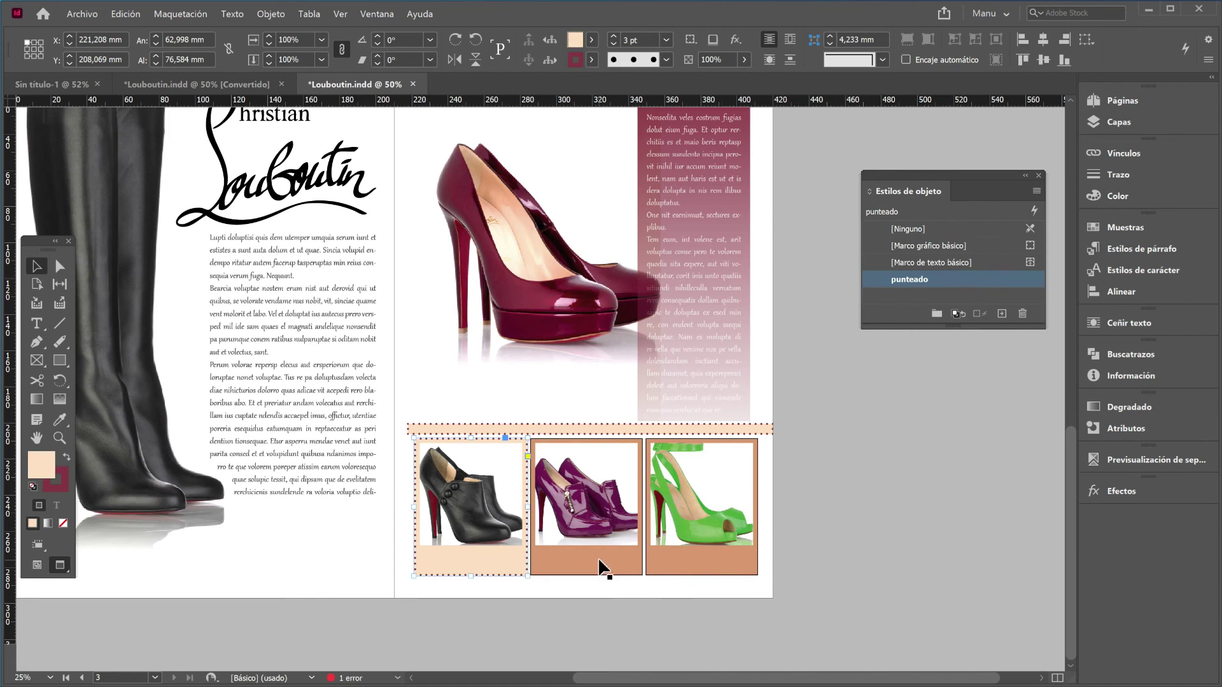
left_click(597, 559)
left_click(933, 279)
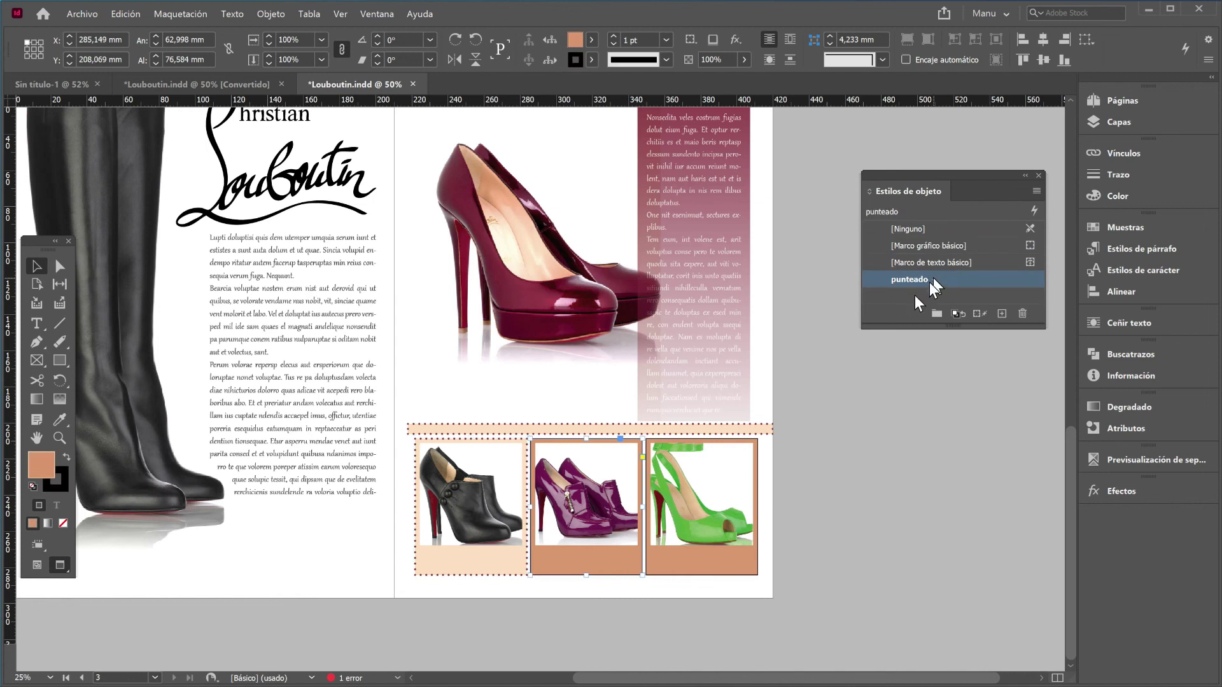
key("ctrl+alt+bracketright")
left_click(933, 280)
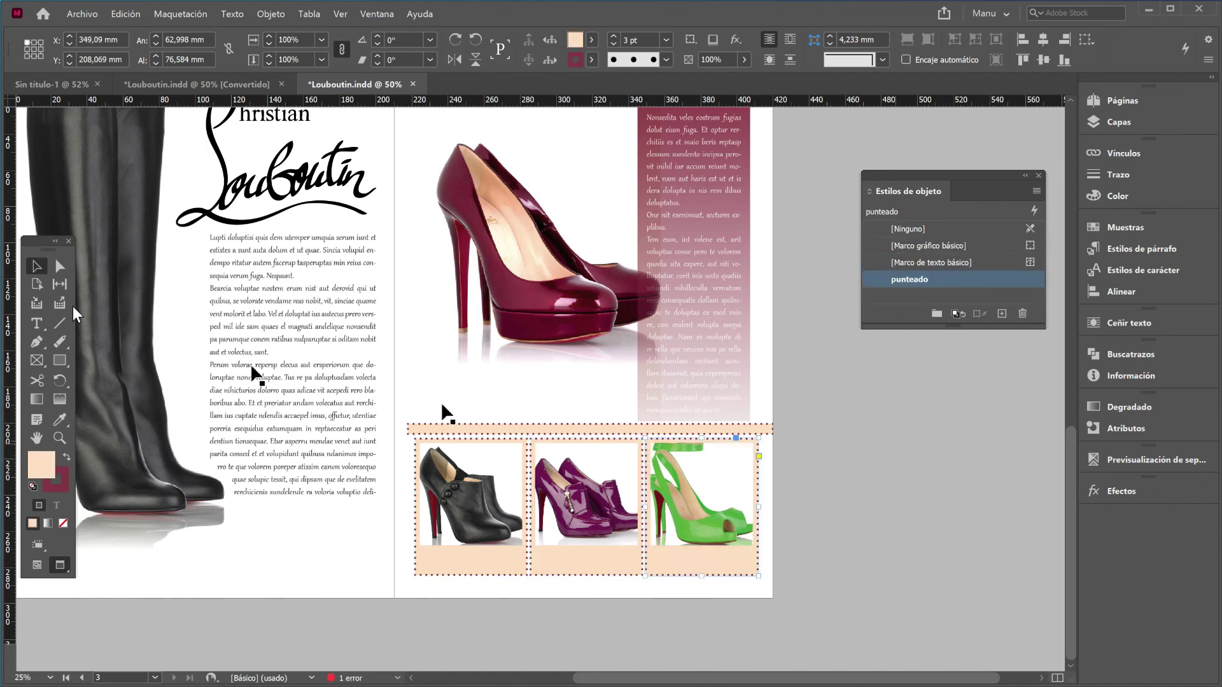
left_click(815, 397)
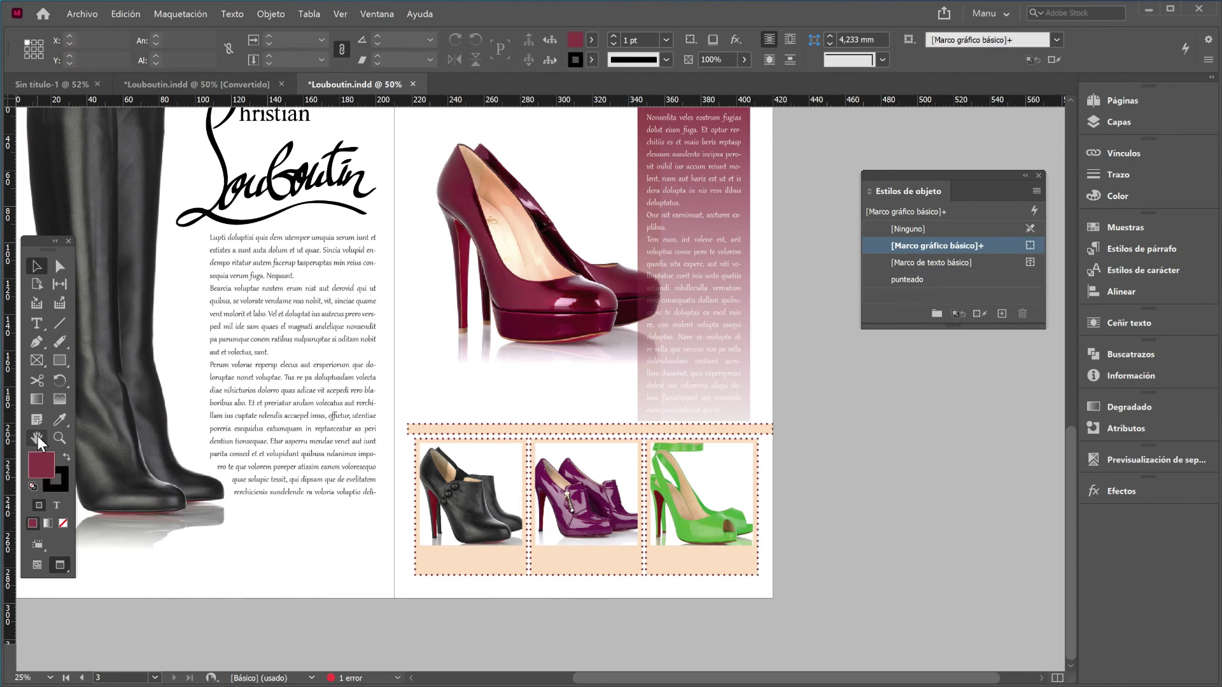
double_click(37, 437)
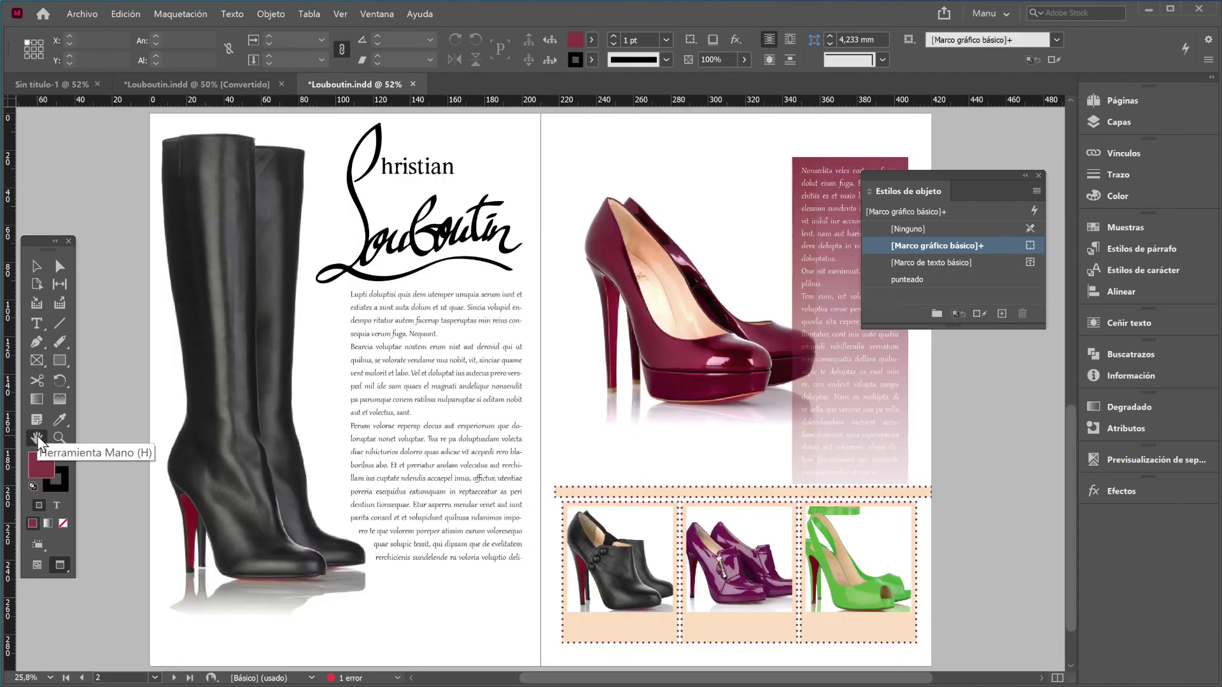